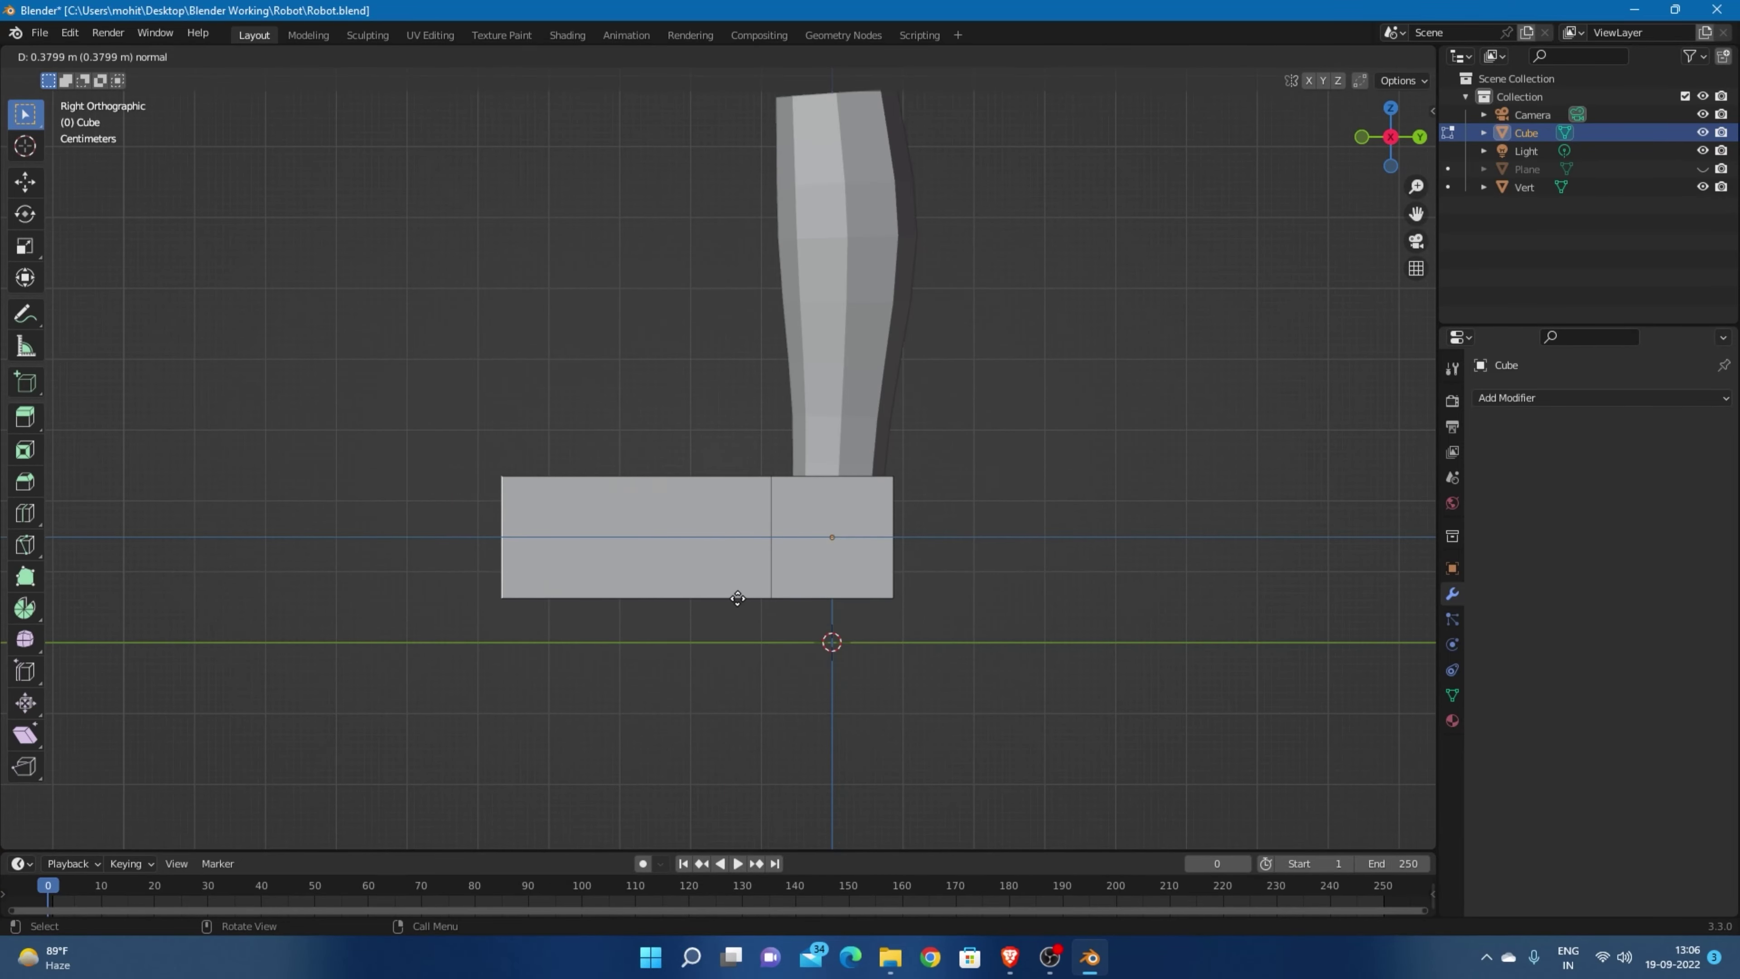
# Lower the foot's front top corner vertically to slope the toe.
pyautogui.press('g')
pyautogui.press('z')
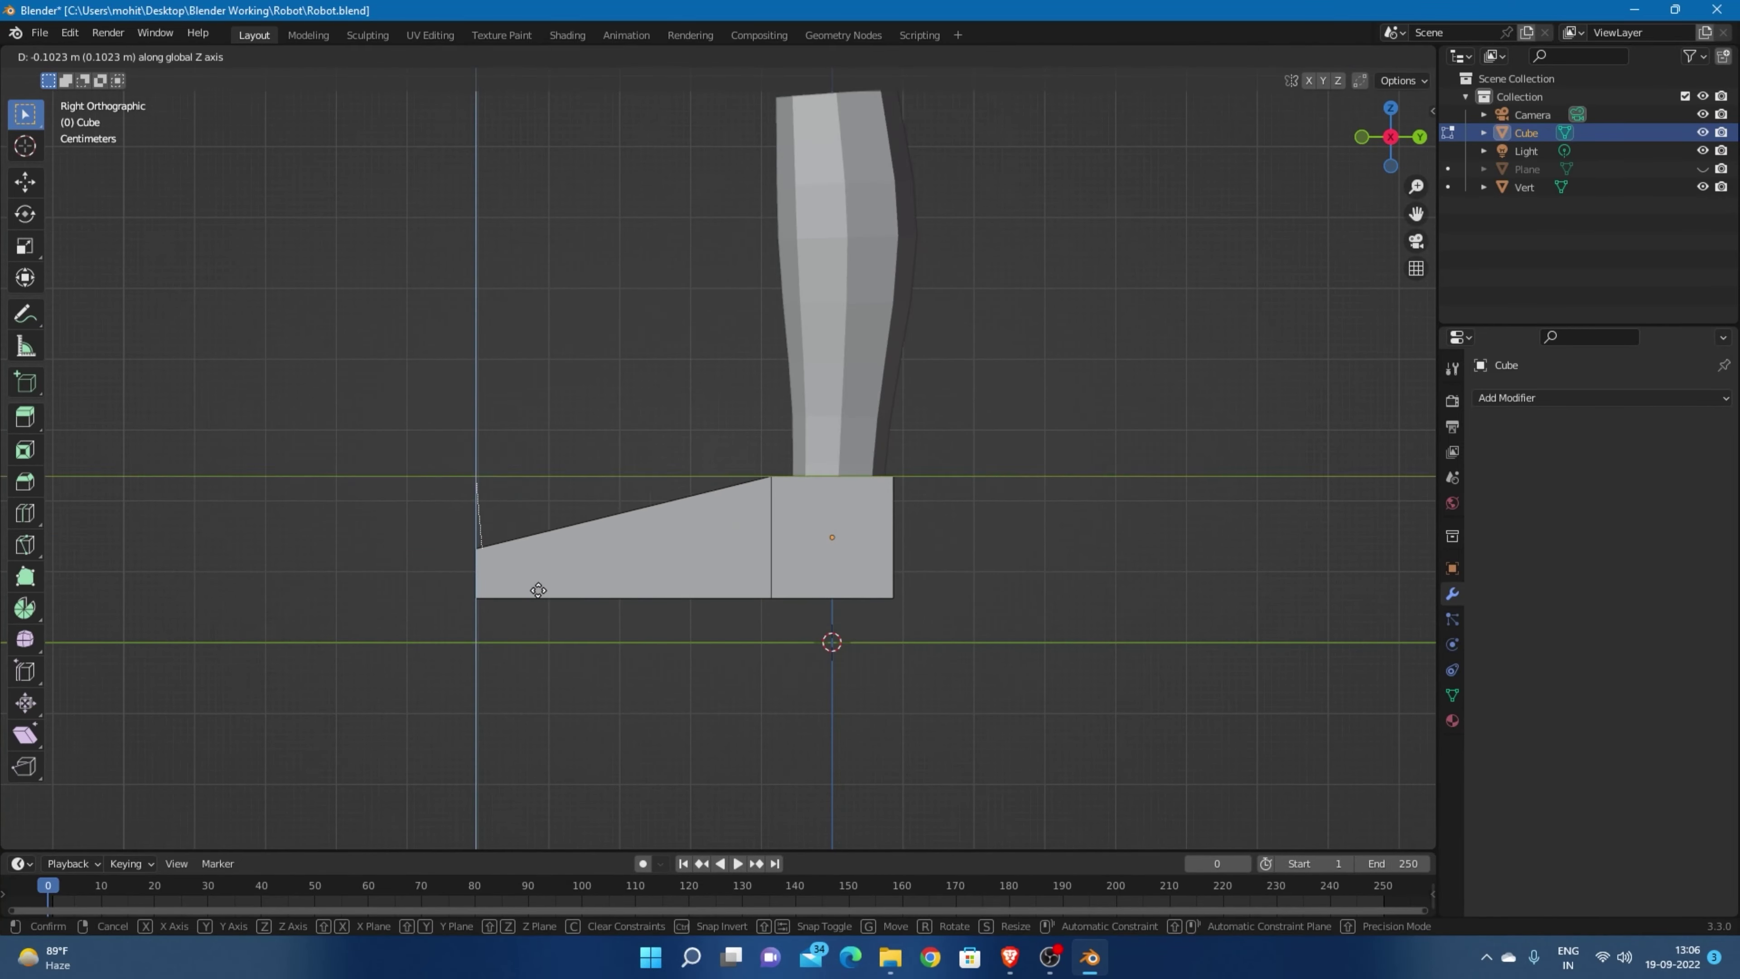
pyautogui.press('KP_3')
# Add extra edge loops across the foot's sloped toe.
pyautogui.hotkey('ctrl', 'r')
pyautogui.scroll(1, 622, 573)
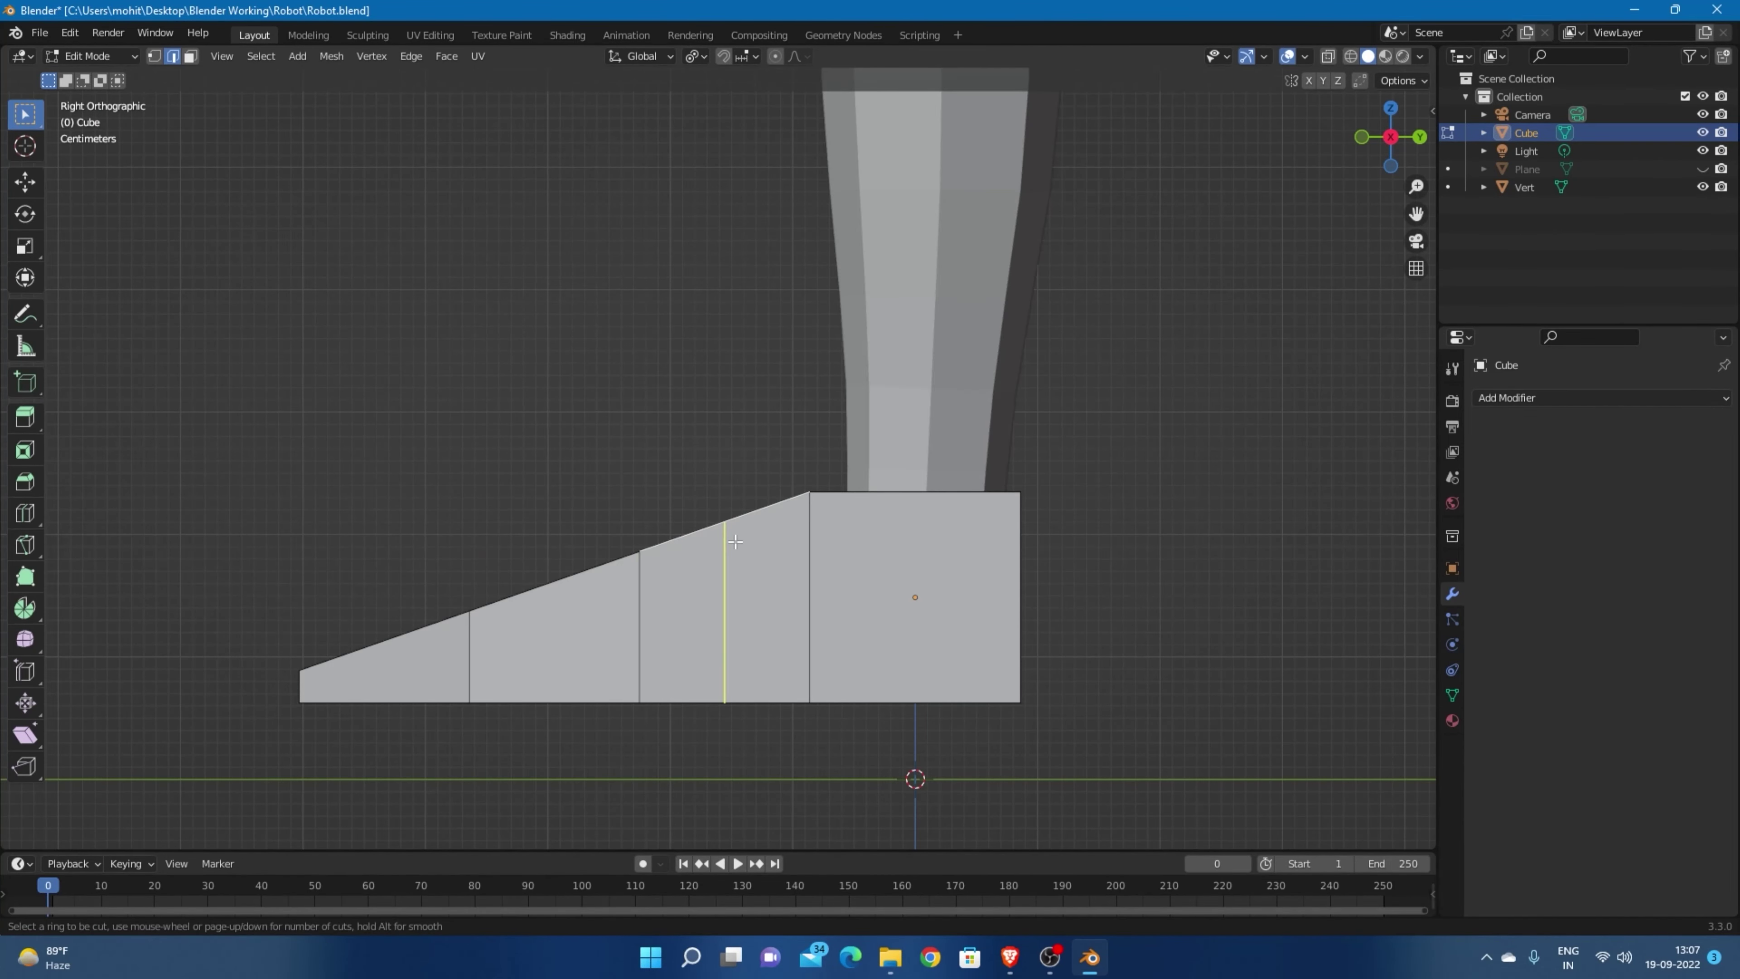
pyautogui.click(735, 541)
pyautogui.moveTo(736, 542)
pyautogui.mouseDown(button='middle')
pyautogui.moveTo(738, 602)
pyautogui.moveTo(533, 506)
pyautogui.moveTo(826, 575)
pyautogui.mouseUp(button='middle')
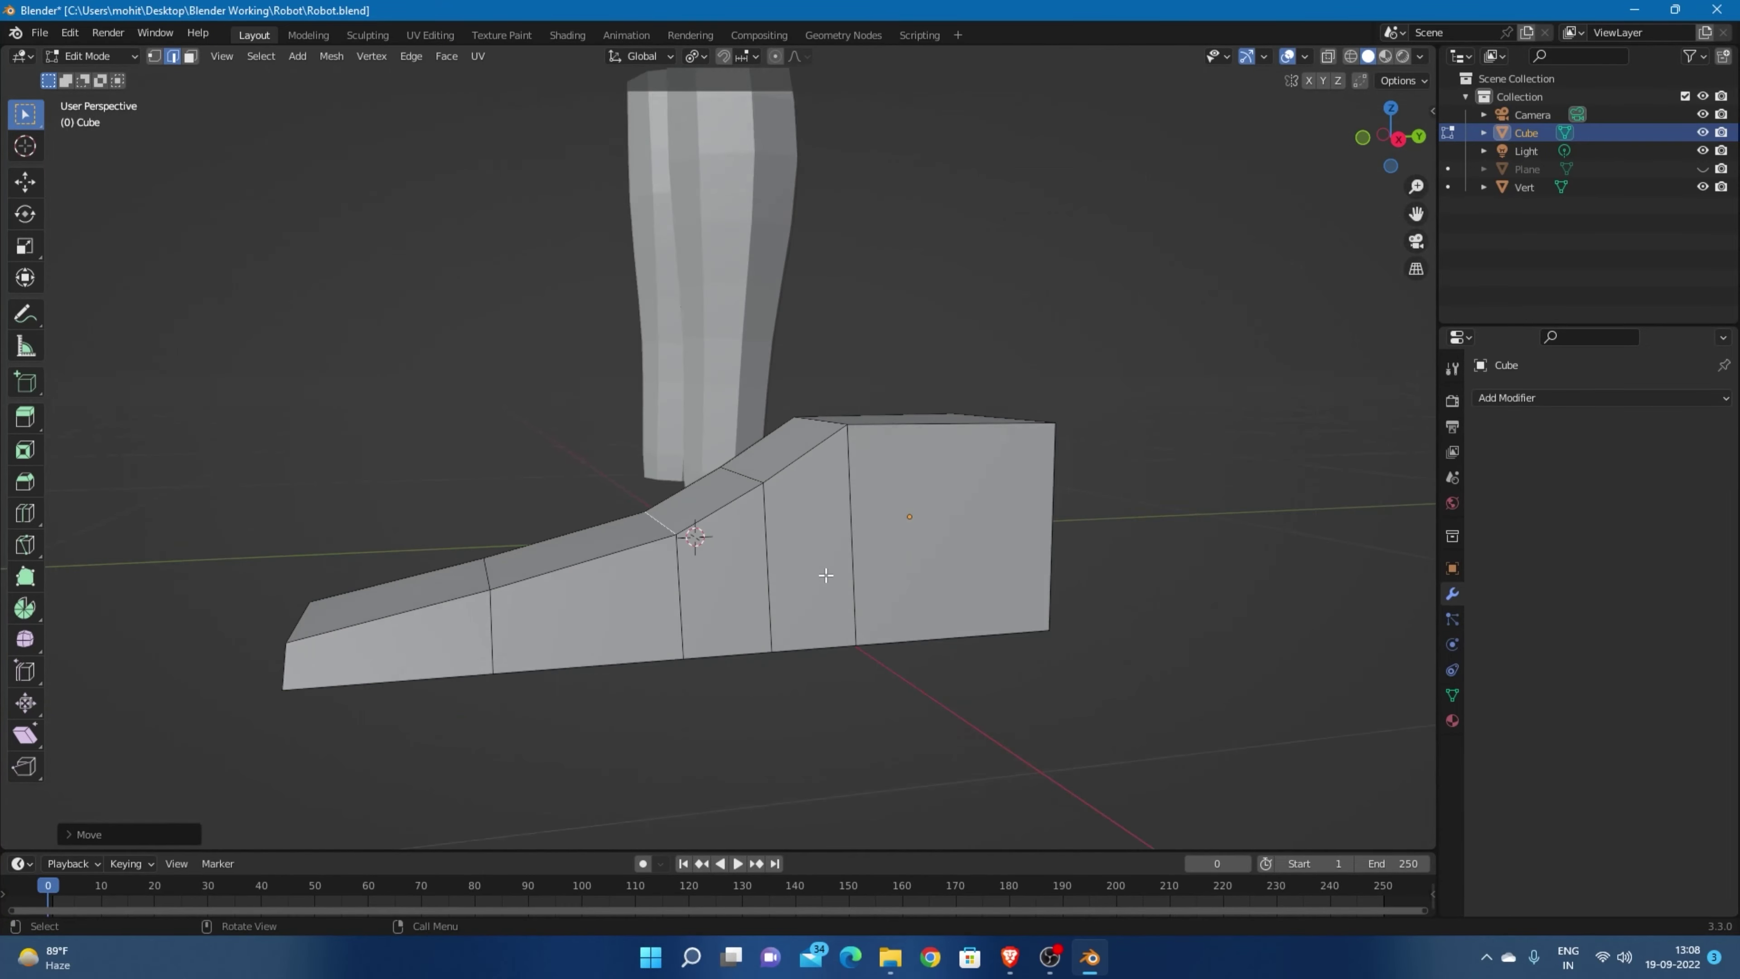
pyautogui.click(826, 575)
pyautogui.press('KP_1')
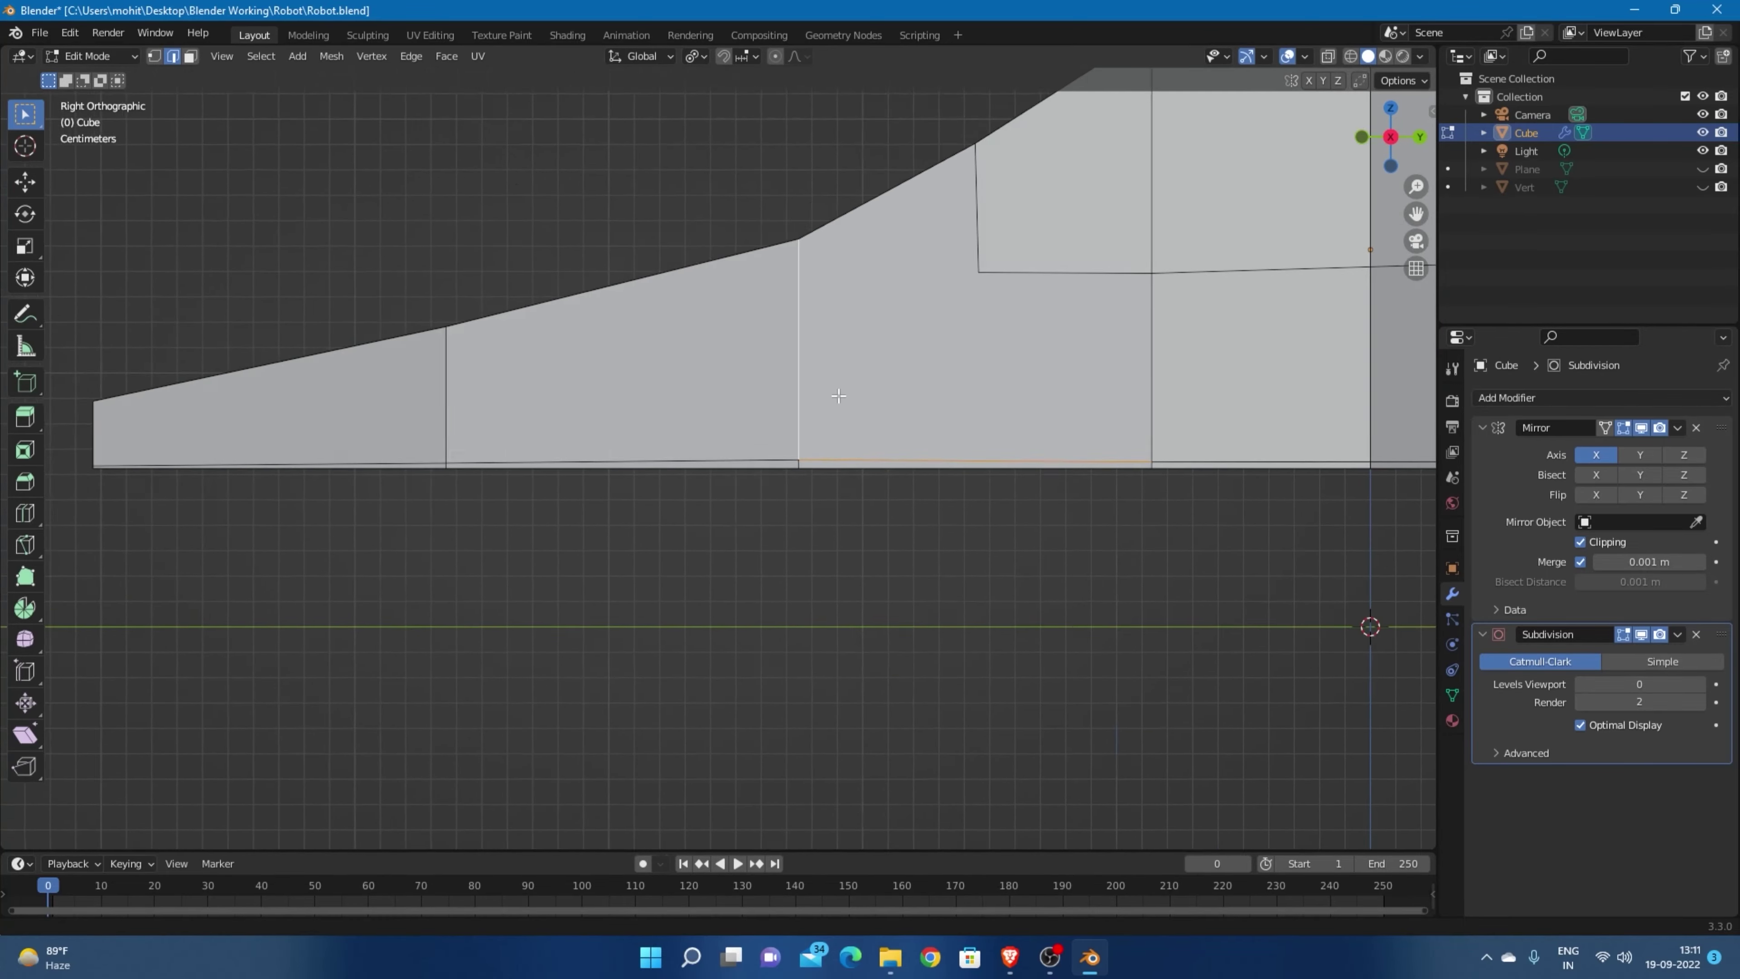
# Raise the foot's Subdivision viewport level to 1.
pyautogui.moveTo(969, 525); pyautogui.dragTo(927, 585, button='middle')
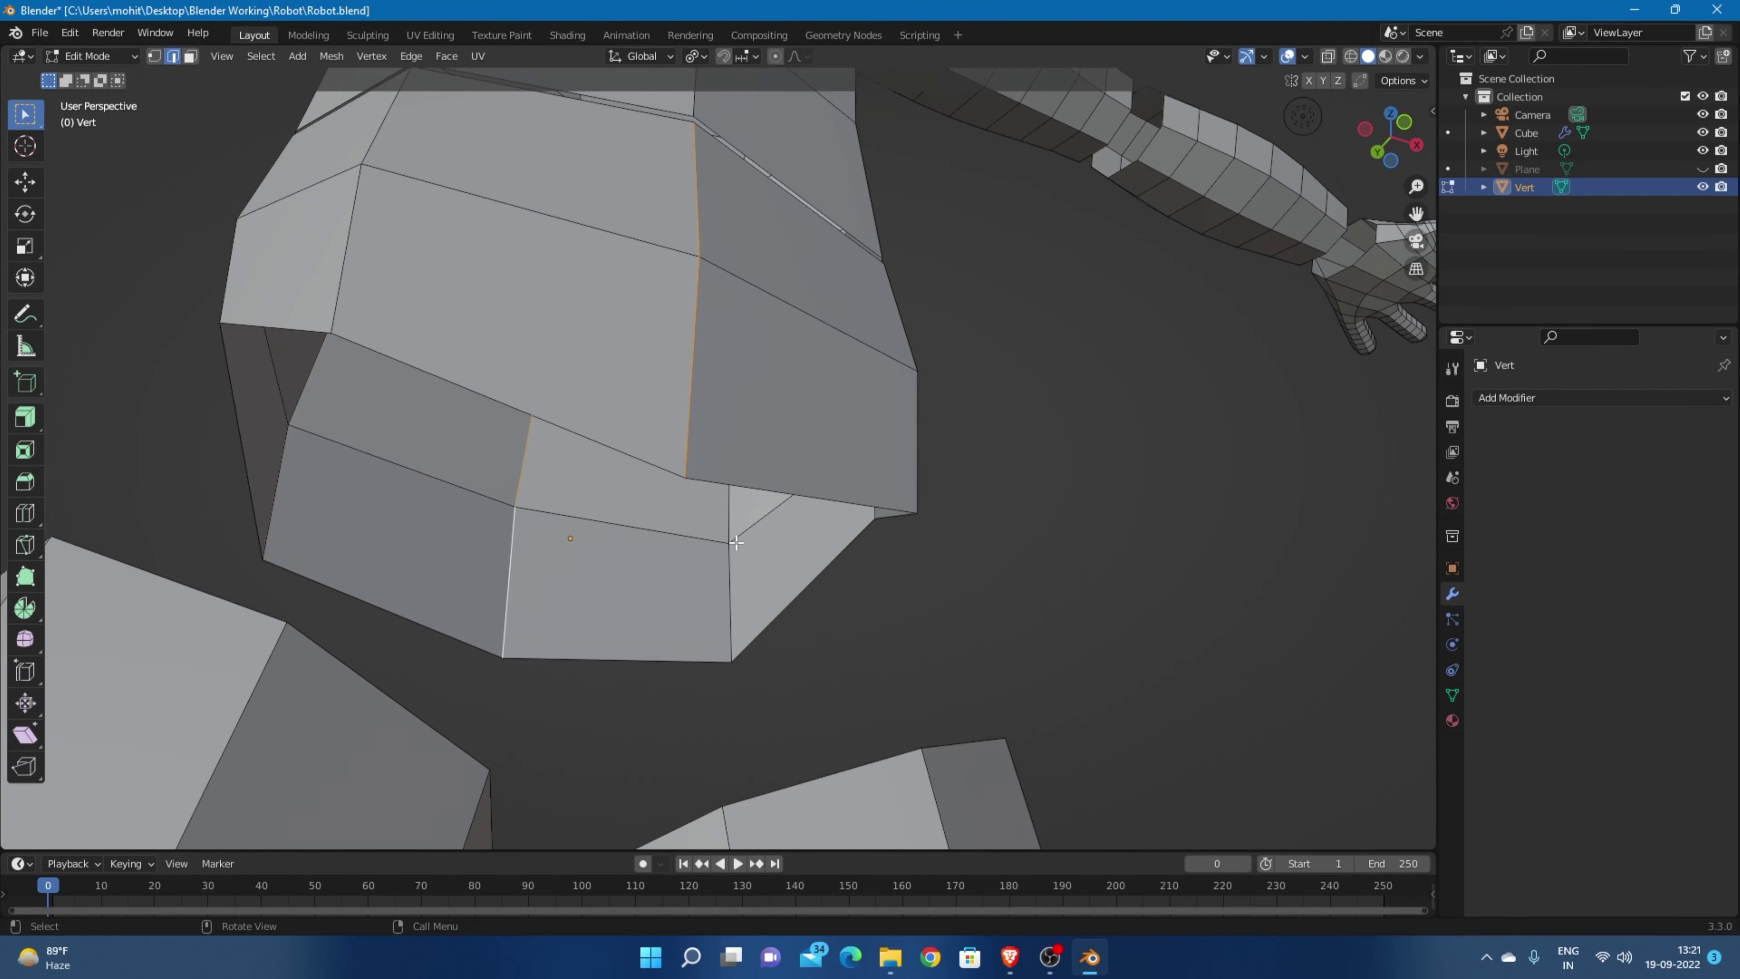
# Zoom out over the body and legs, then re-enter Edit Mode on the Vert mesh.
pyautogui.scroll(-3, 736, 542)
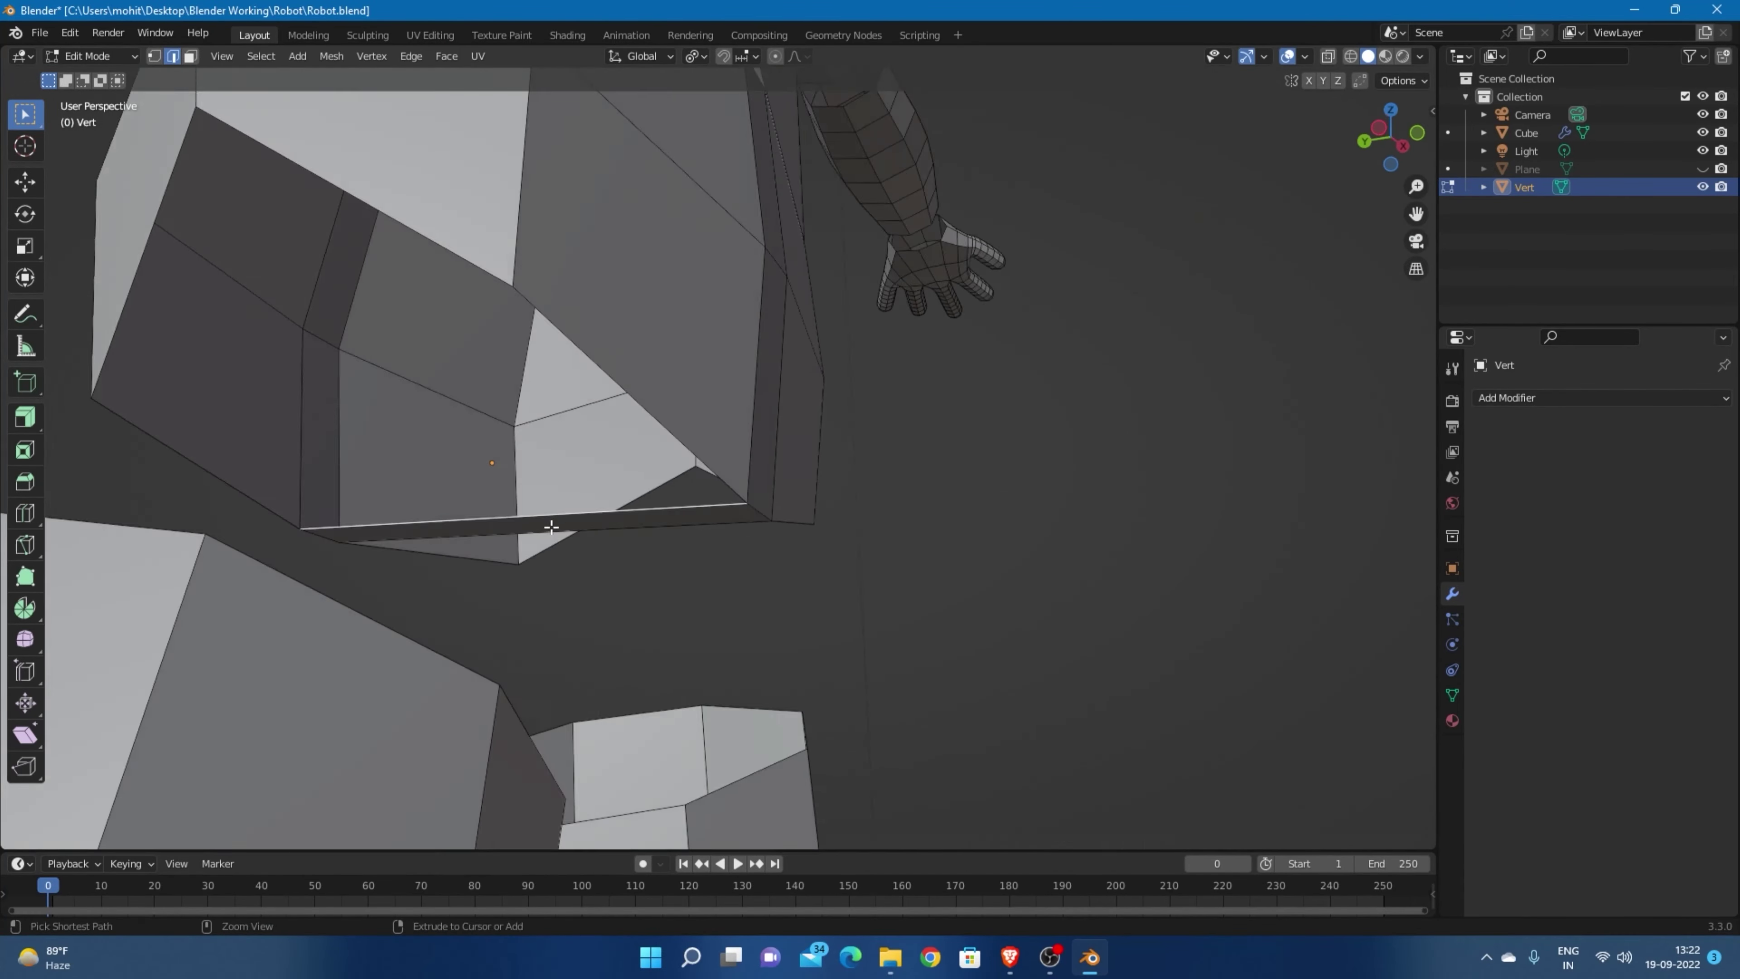
pyautogui.moveTo(737, 542); pyautogui.dragTo(576, 630, button='middle')
pyautogui.press('Tab')
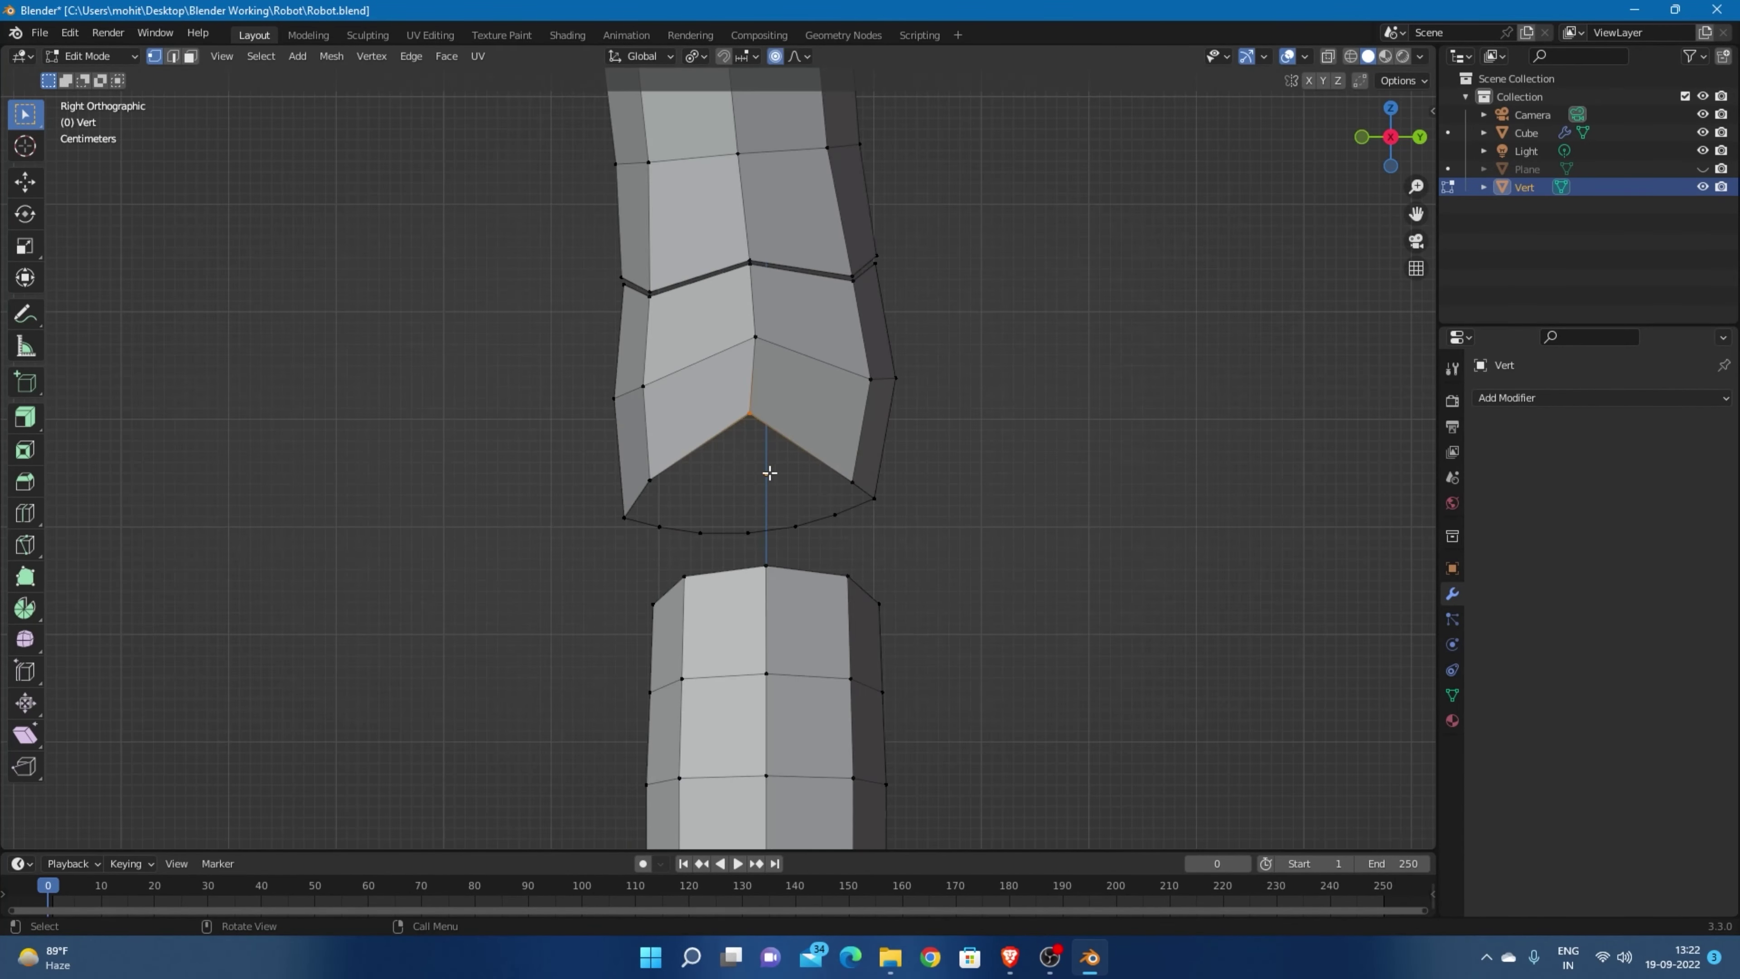
pyautogui.press('Tab')
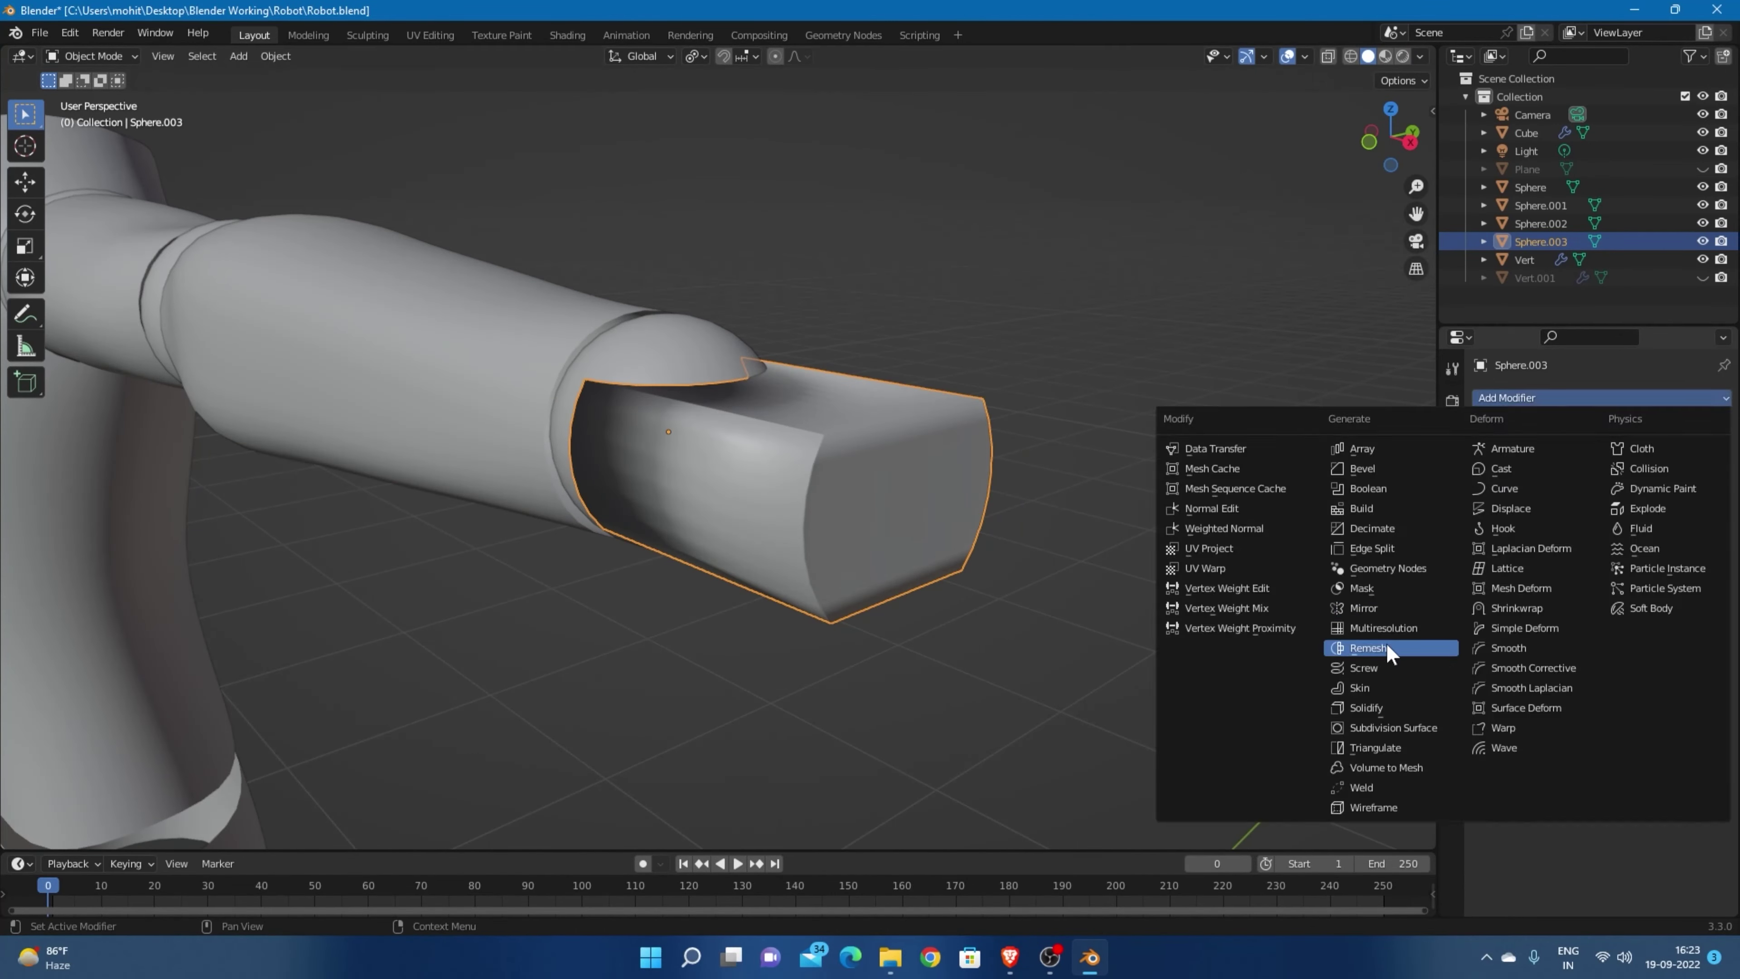
# Add a Subdivision Surface modifier to the Vert leg object.
pyautogui.click(1387, 646)
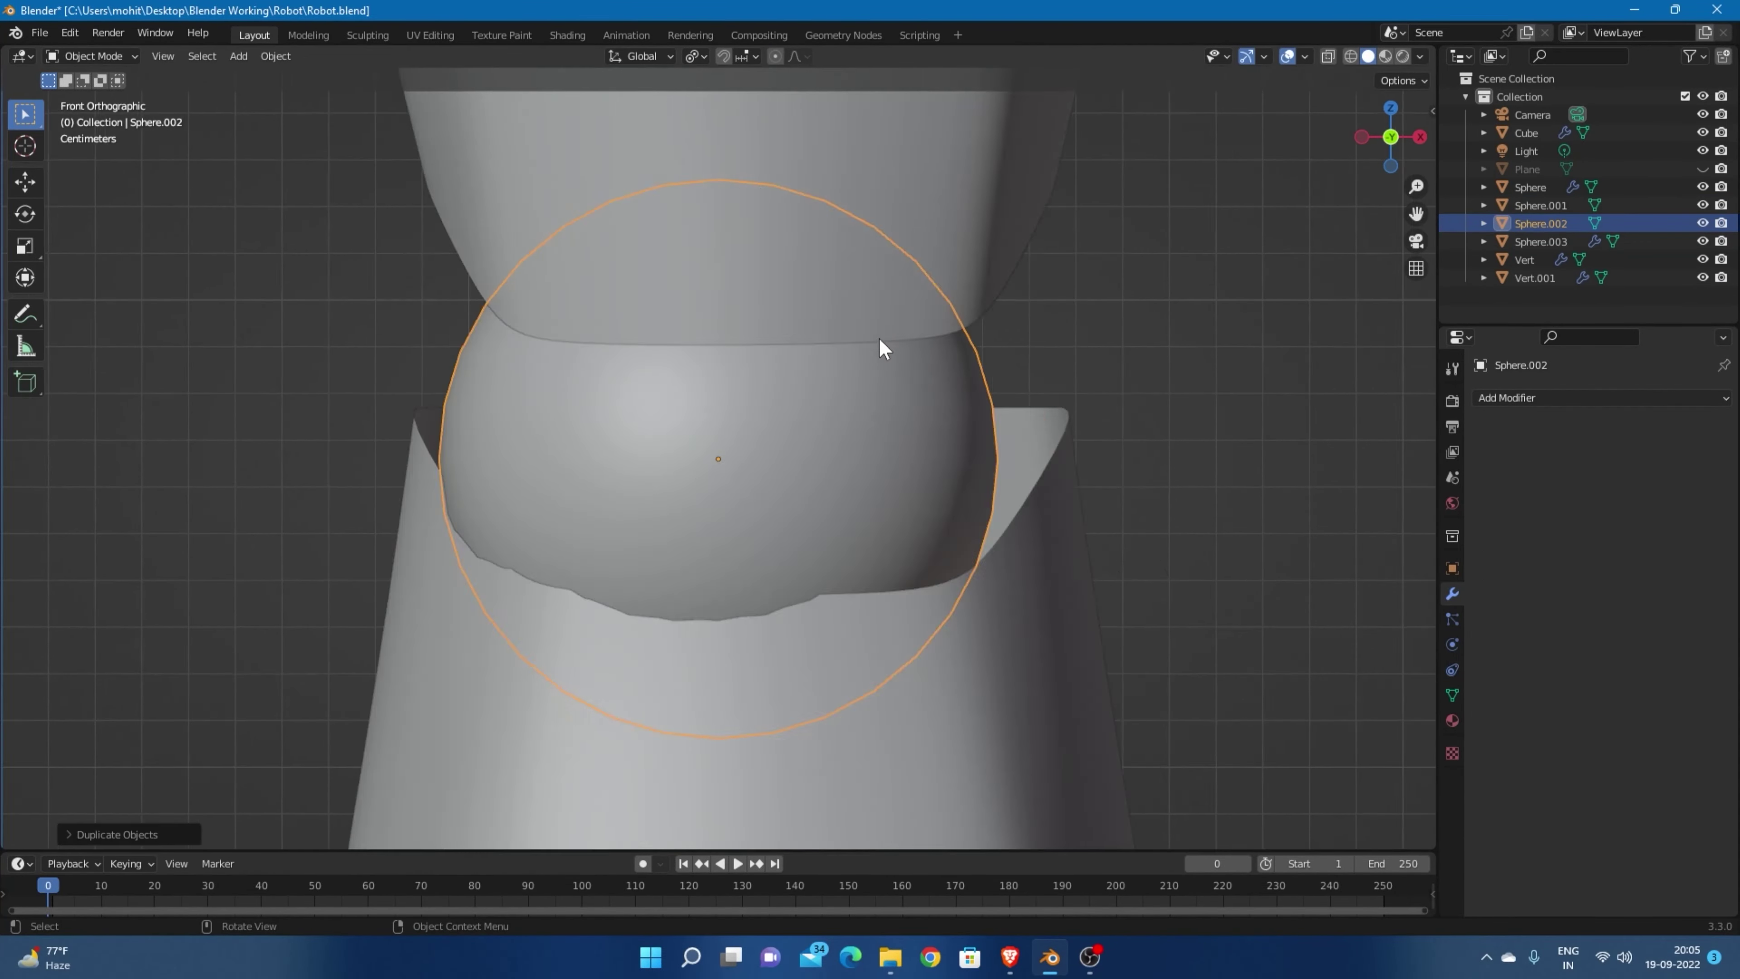
# Move the selected leg edge loop vertically in side view.
pyautogui.moveTo(883, 348)
pyautogui.mouseDown(button='middle')
pyautogui.moveTo(1147, 445)
pyautogui.moveTo(897, 470)
pyautogui.moveTo(840, 414)
pyautogui.moveTo(819, 682)
pyautogui.mouseUp(button='middle')
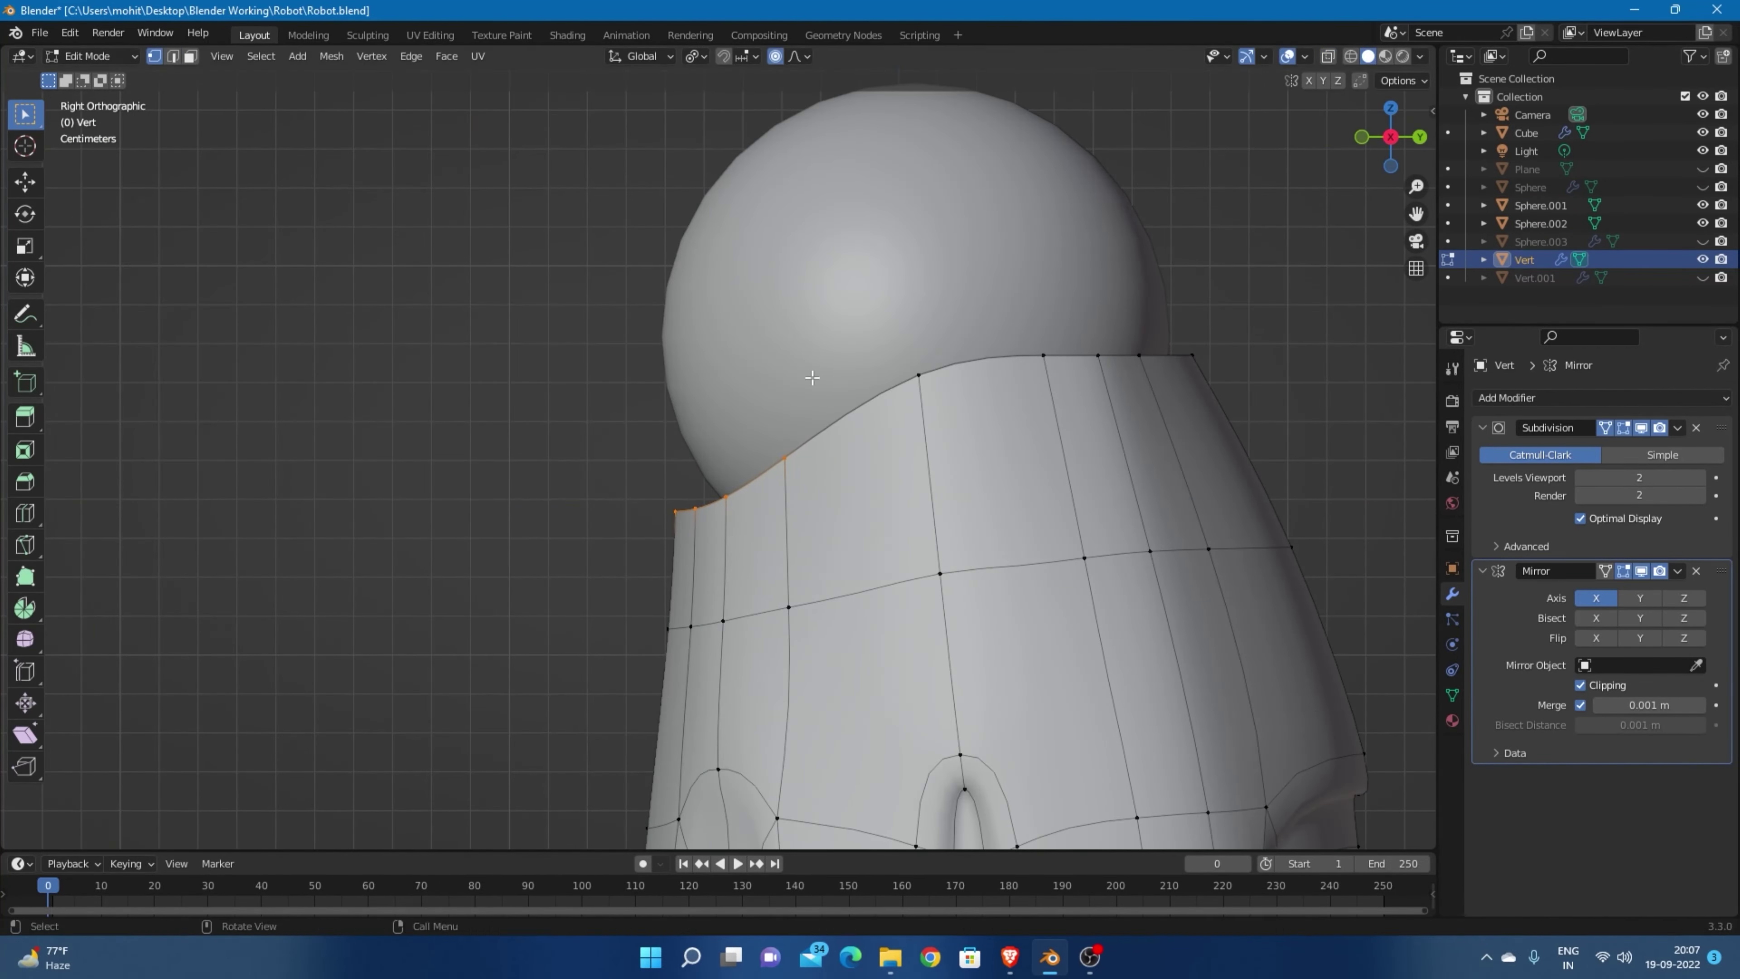
pyautogui.moveTo(812, 377)
pyautogui.mouseDown(button='middle')
pyautogui.moveTo(863, 457)
pyautogui.moveTo(862, 439)
pyautogui.moveTo(766, 489)
pyautogui.moveTo(576, 513)
pyautogui.mouseUp(button='middle')
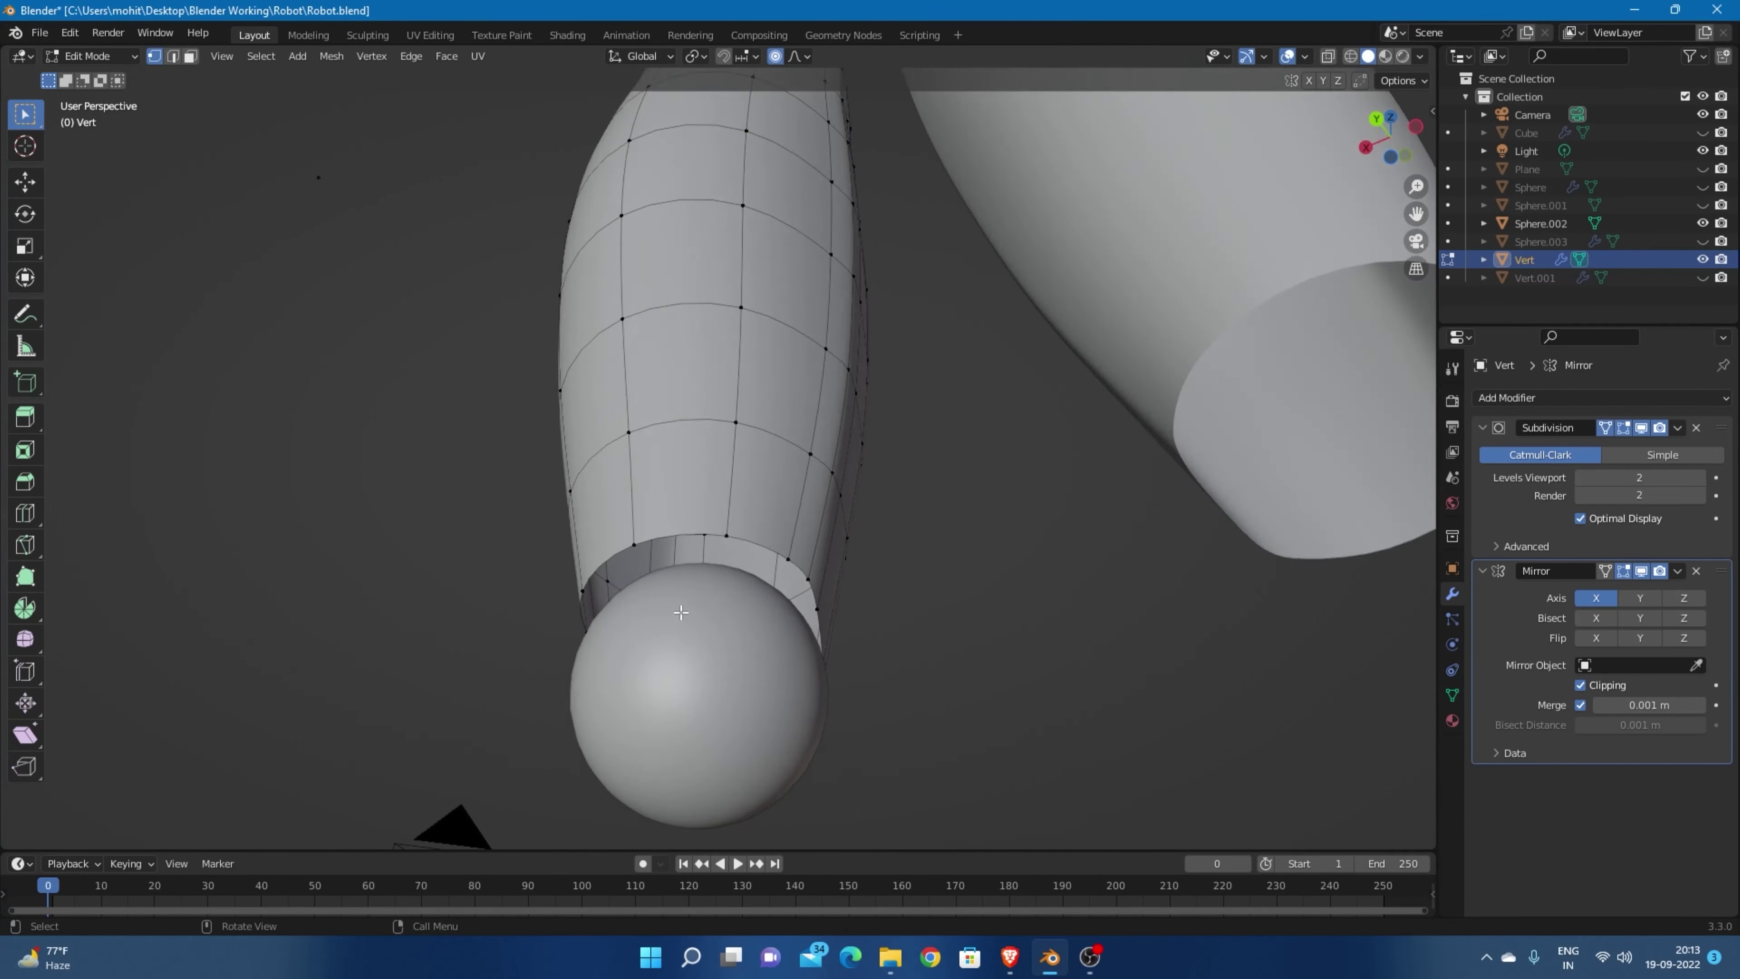
pyautogui.press('KP_3')
pyautogui.press('g')
pyautogui.press('z')
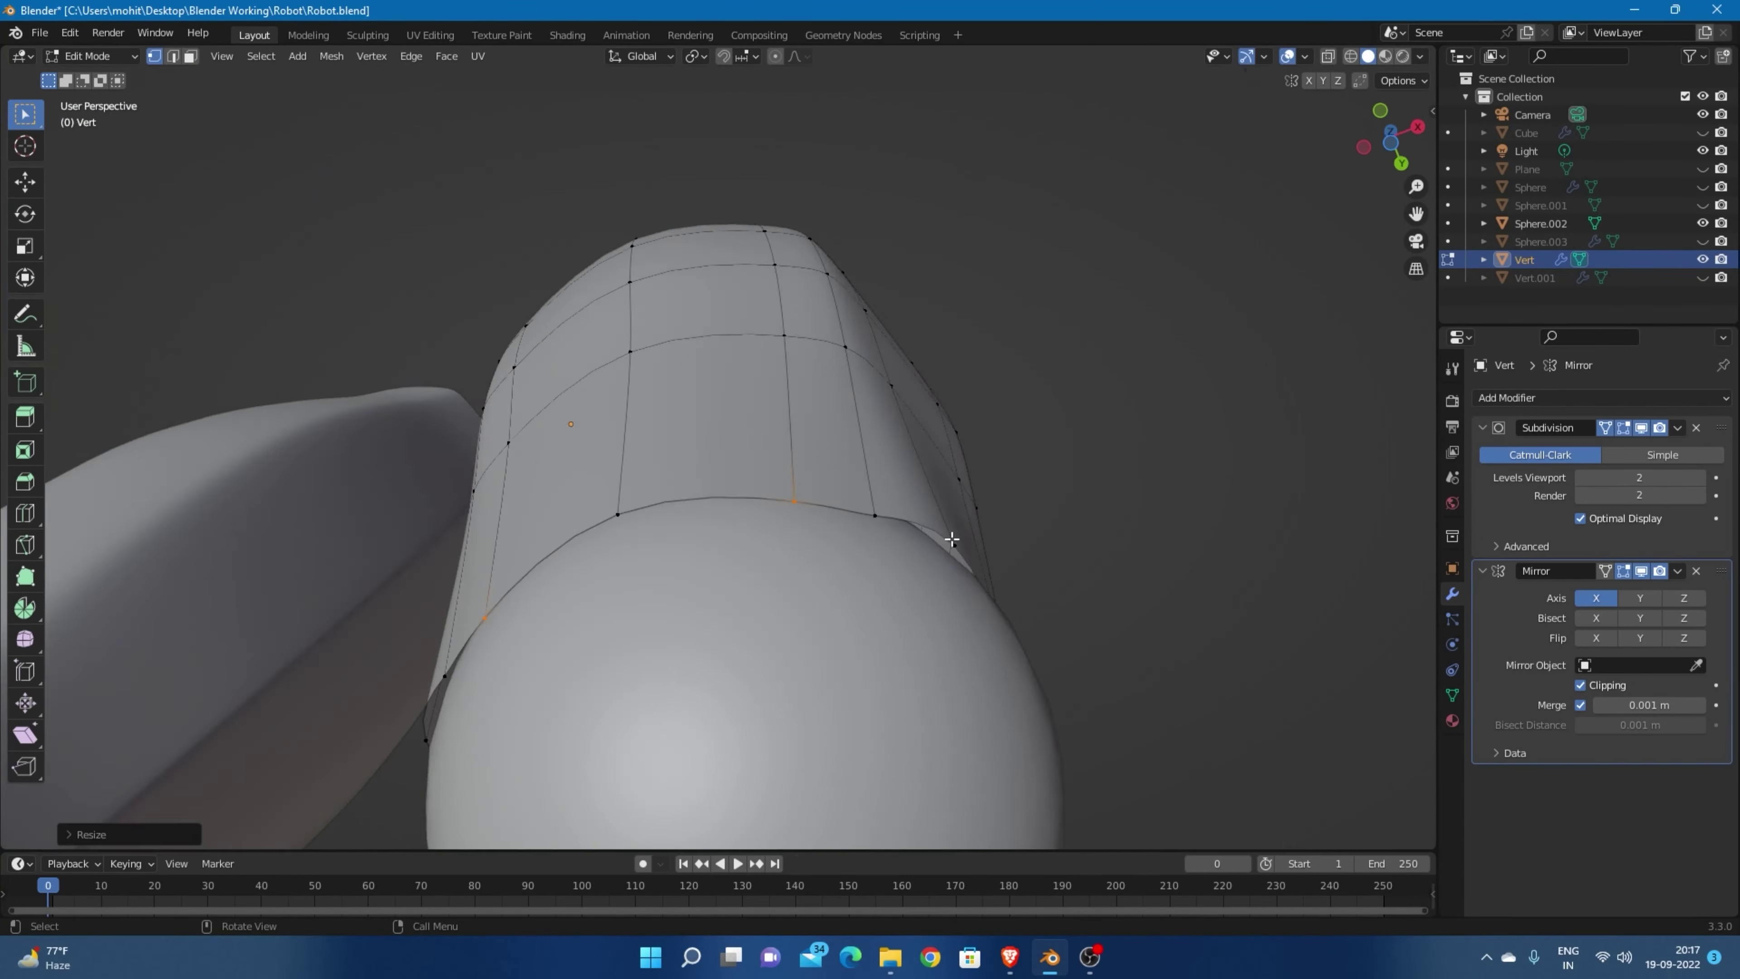
pyautogui.moveTo(952, 540); pyautogui.dragTo(957, 614, button='middle')
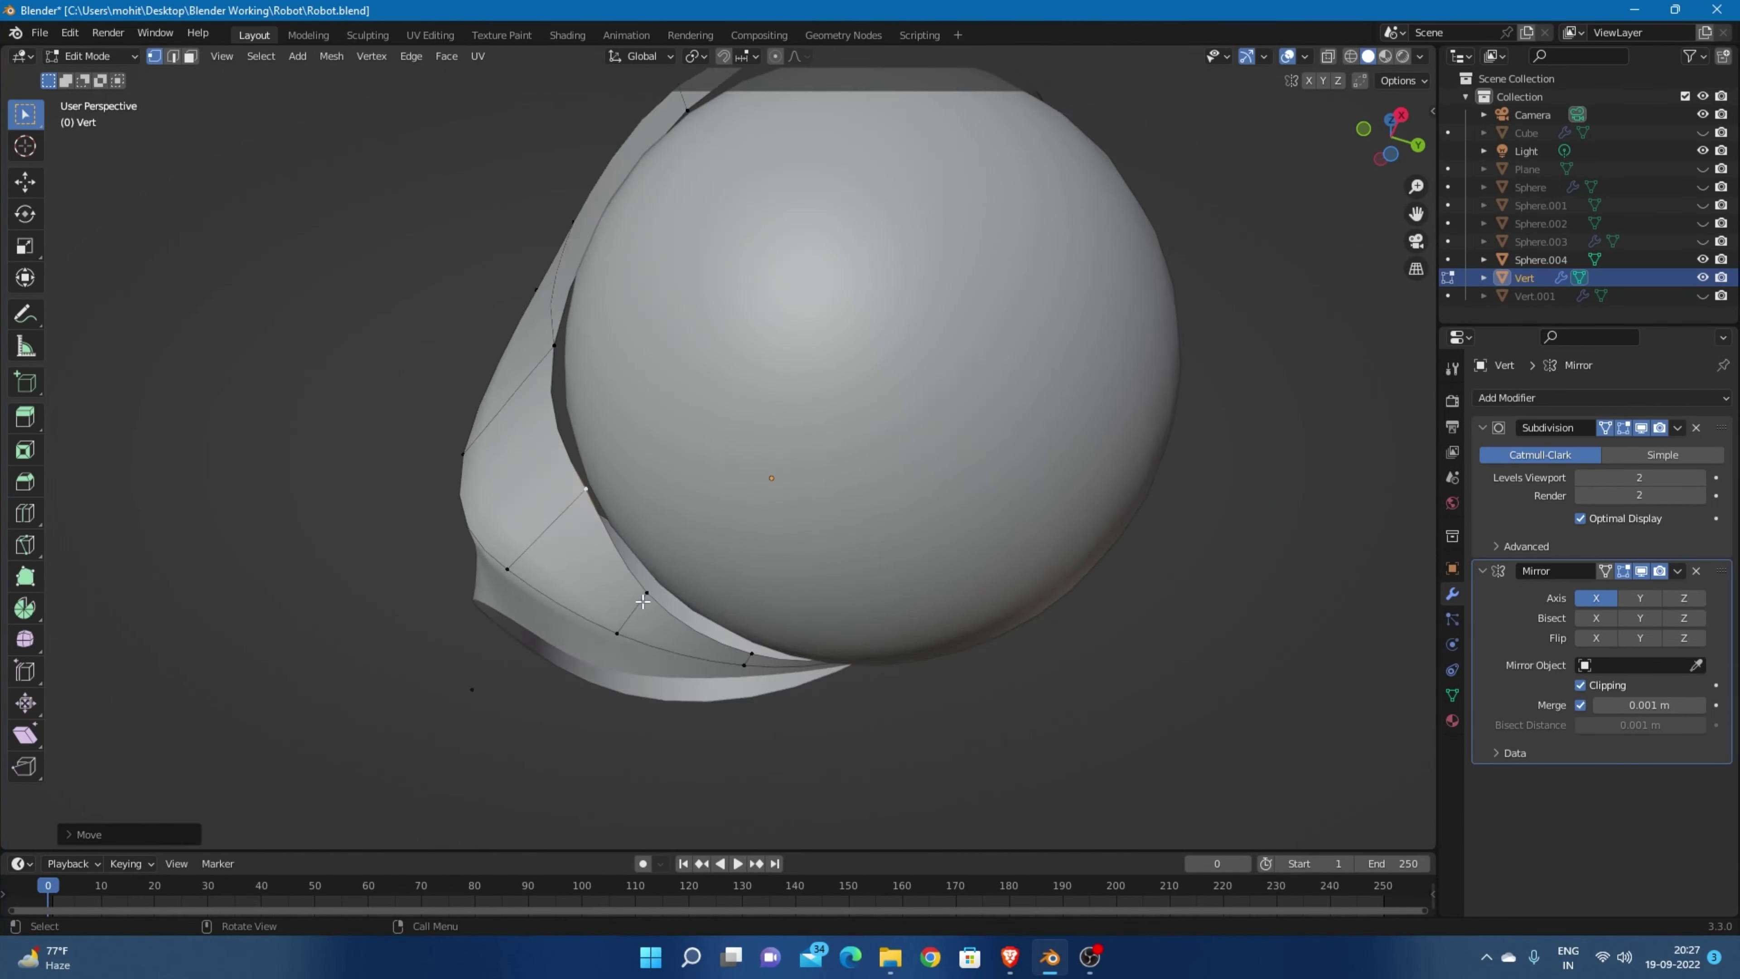
# Reposition vertices on the shoulder piece of the torso shell.
pyautogui.moveTo(643, 602); pyautogui.dragTo(1021, 471, button='middle')
pyautogui.scroll(5, 1021, 471)
pyautogui.click(572, 438)
pyautogui.press('g')
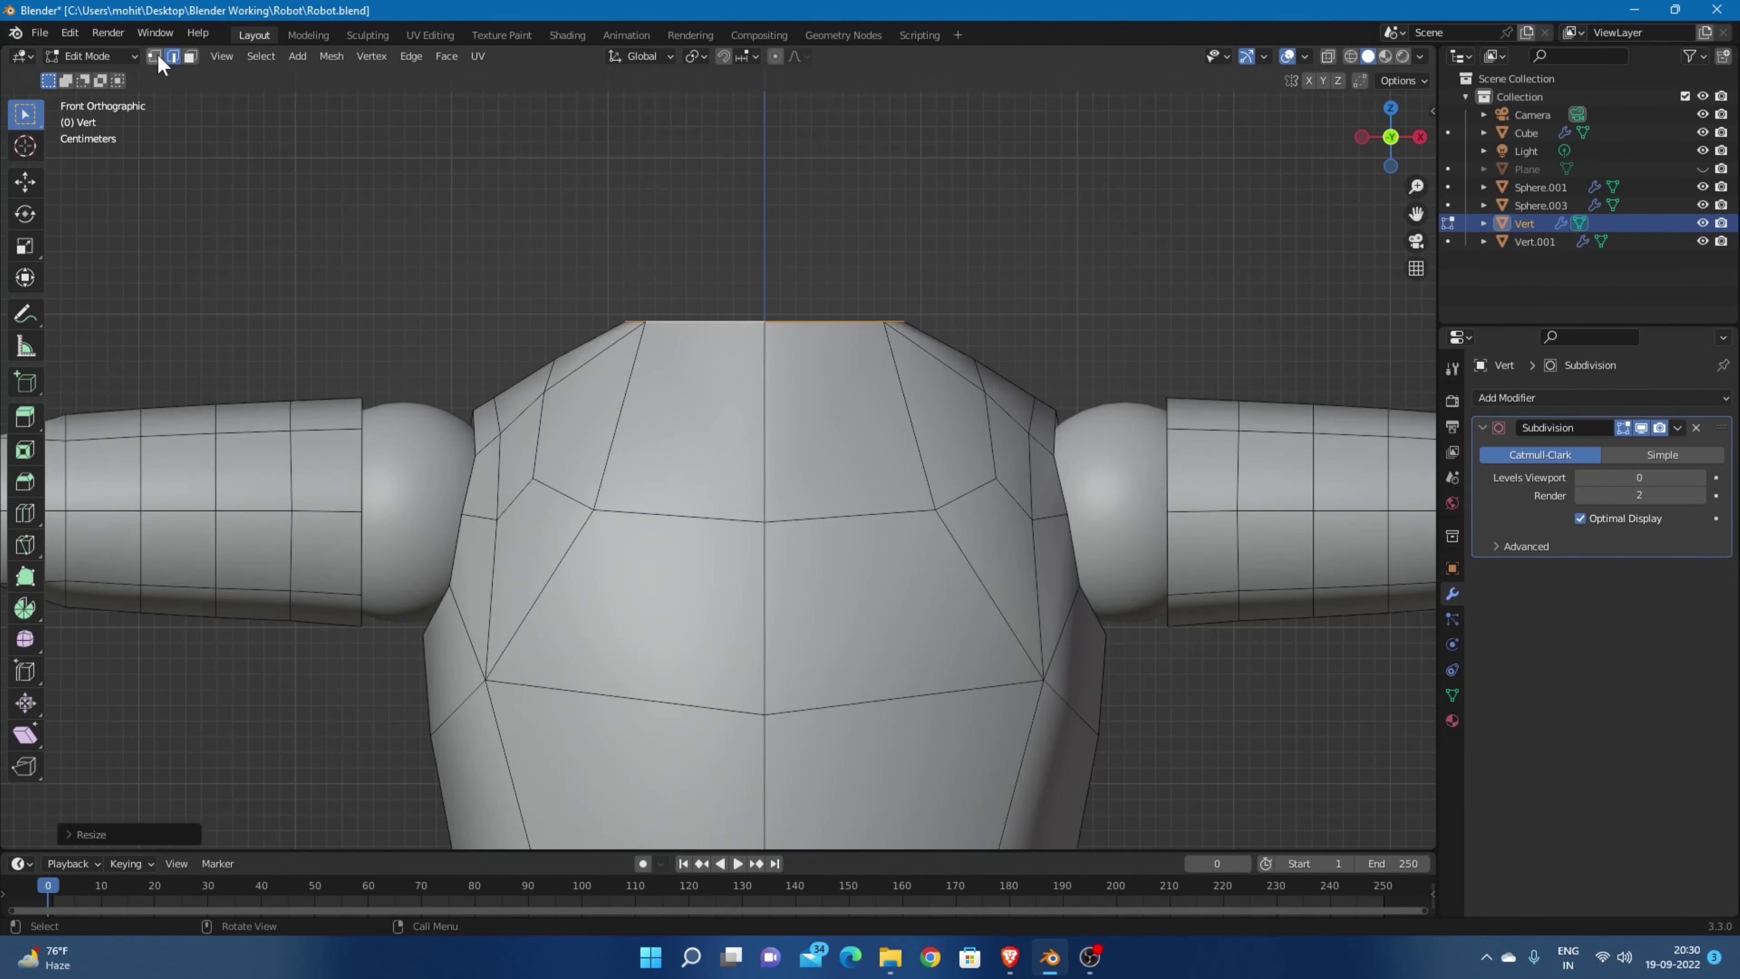
# Confirm the knife cut on the torso and switch to vertex selection.
pyautogui.press('Return')
pyautogui.moveTo(991, 538); pyautogui.dragTo(617, 412, button='middle')
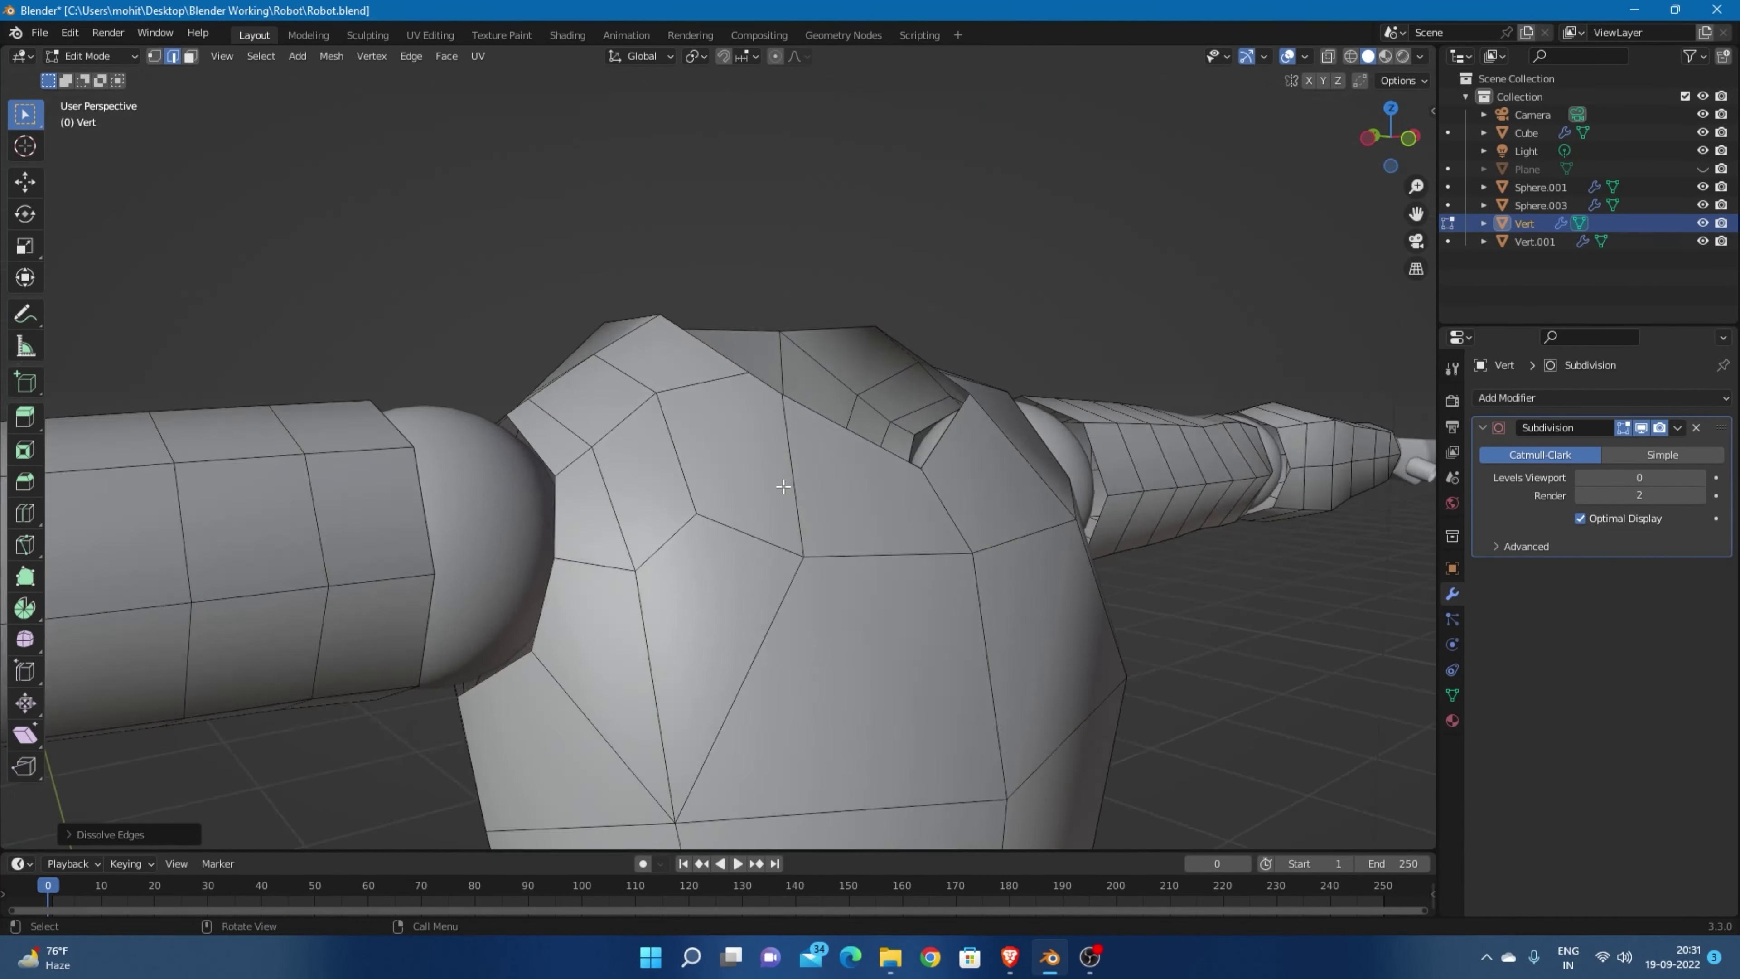
pyautogui.click(174, 57)
pyautogui.press('KP_1')
pyautogui.press('1')
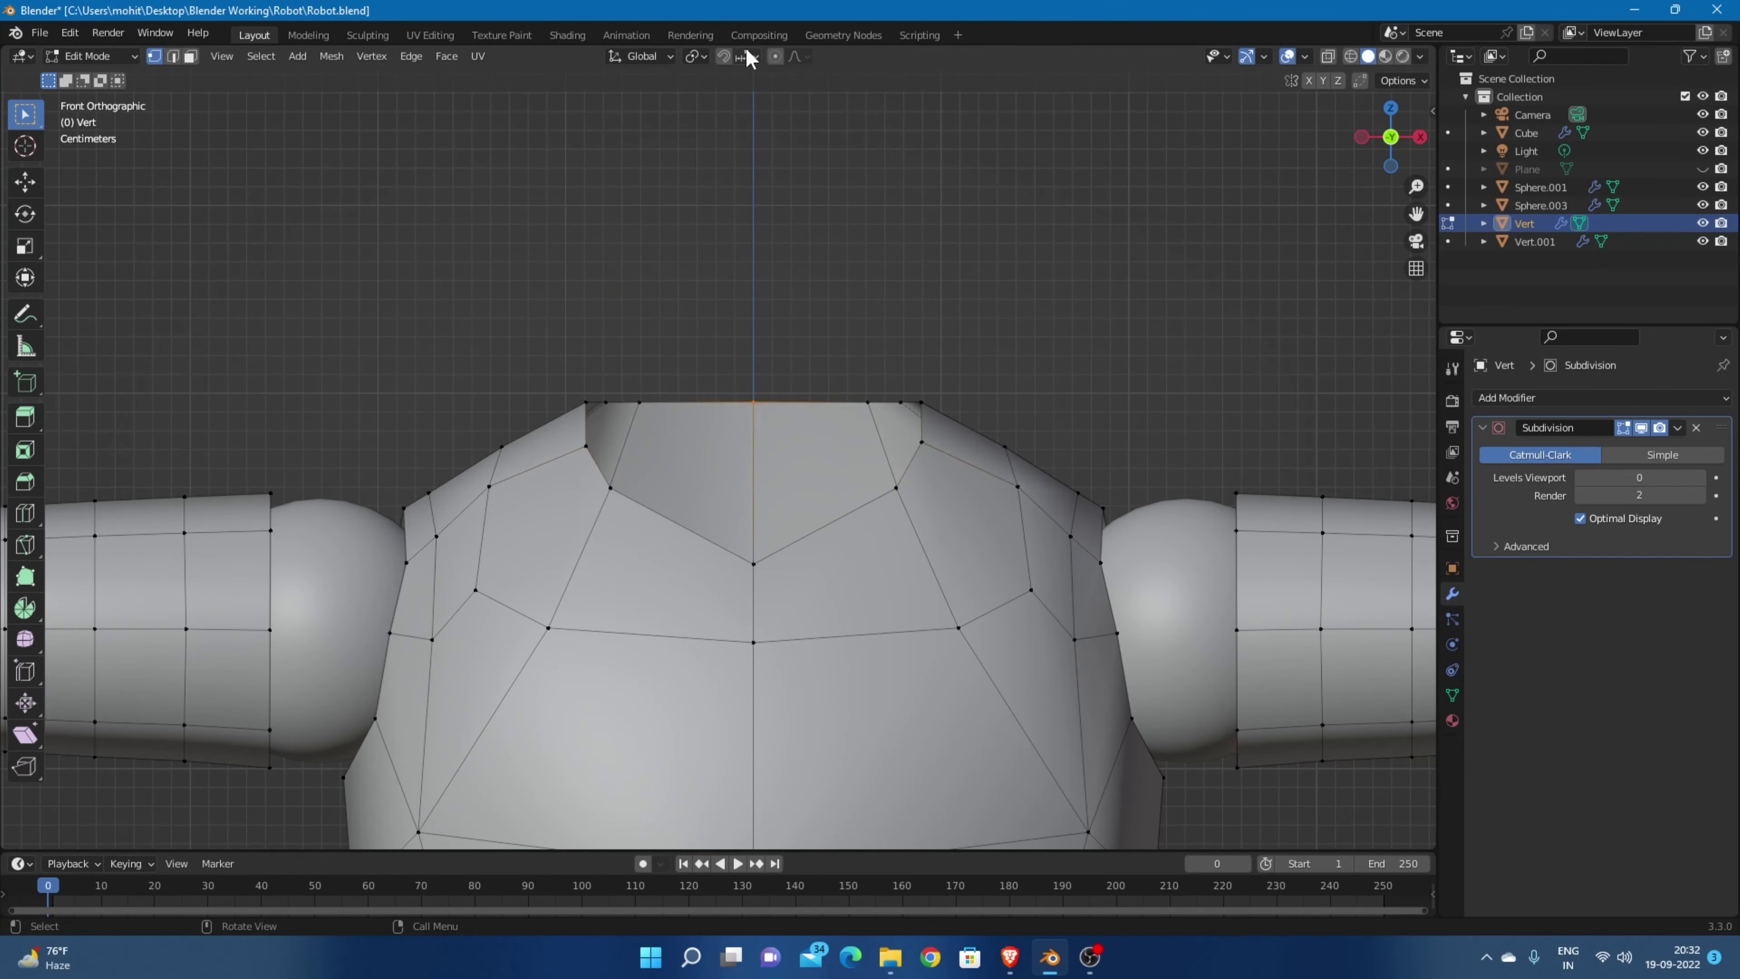
# Select the neck-area faces on the torso top and make them circular.
pyautogui.moveTo(782, 540); pyautogui.dragTo(554, 432, button='middle')
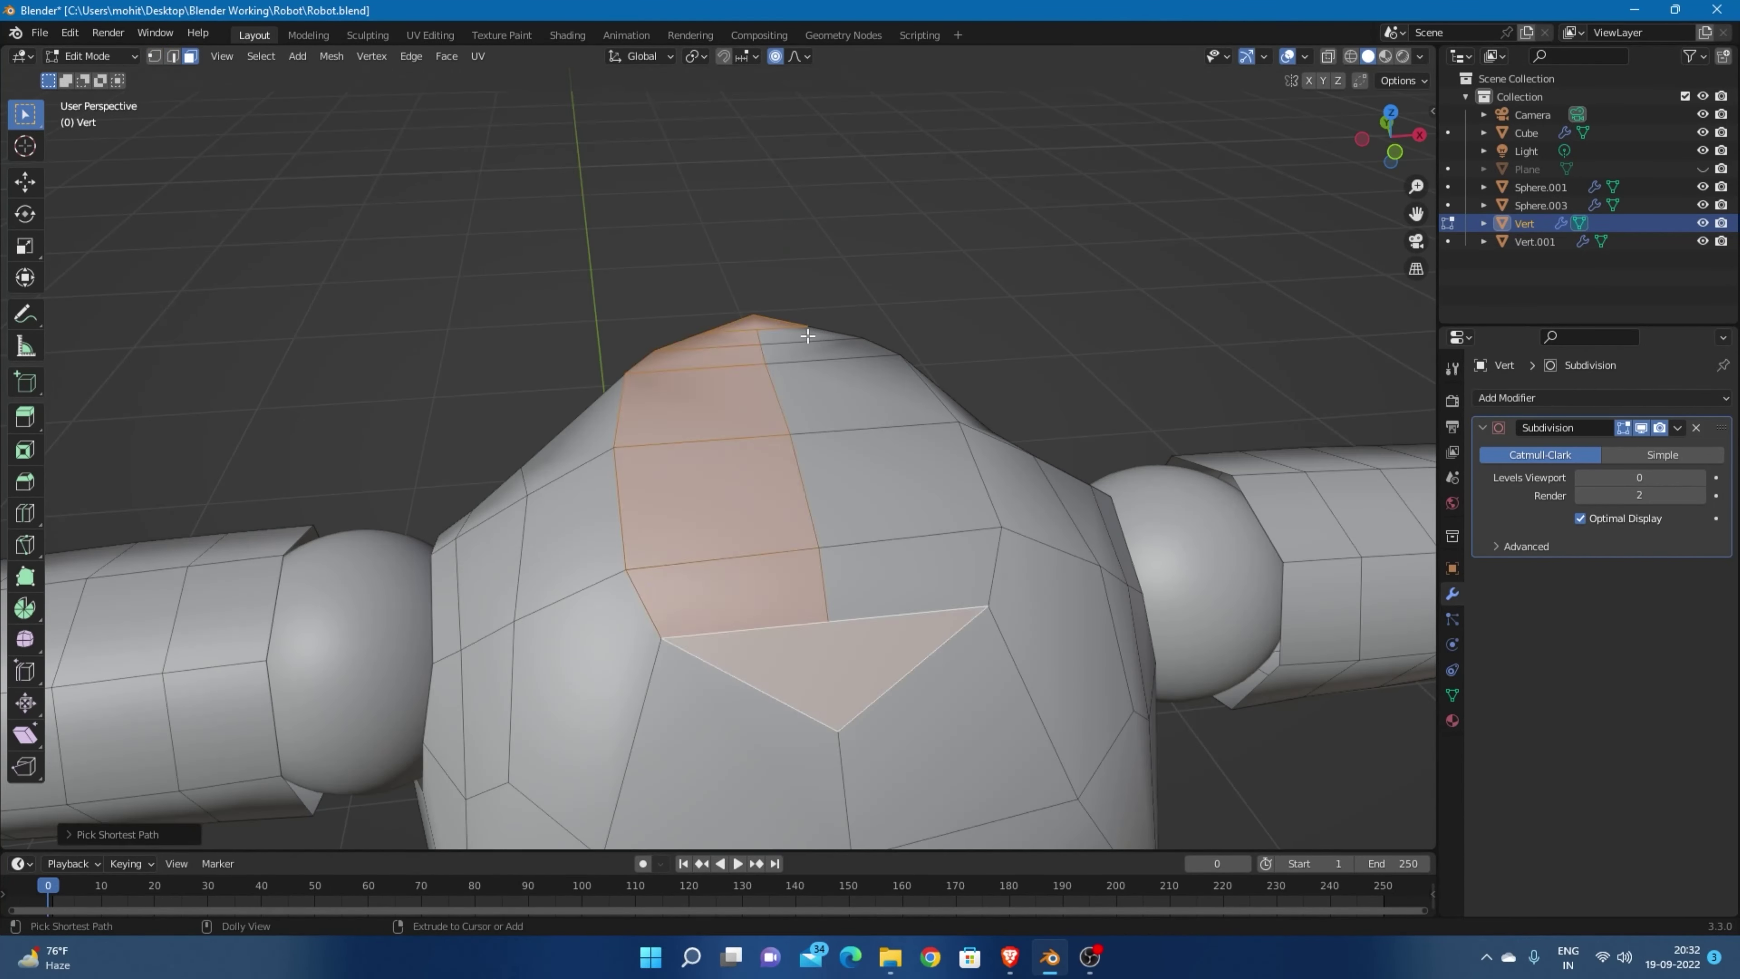
pyautogui.scroll(3, 554, 432)
pyautogui.moveTo(924, 471); pyautogui.dragTo(624, 365, button='middle')
pyautogui.press('3')
pyautogui.keyDown('ctrl'); pyautogui.click(624, 365); pyautogui.keyUp('ctrl')
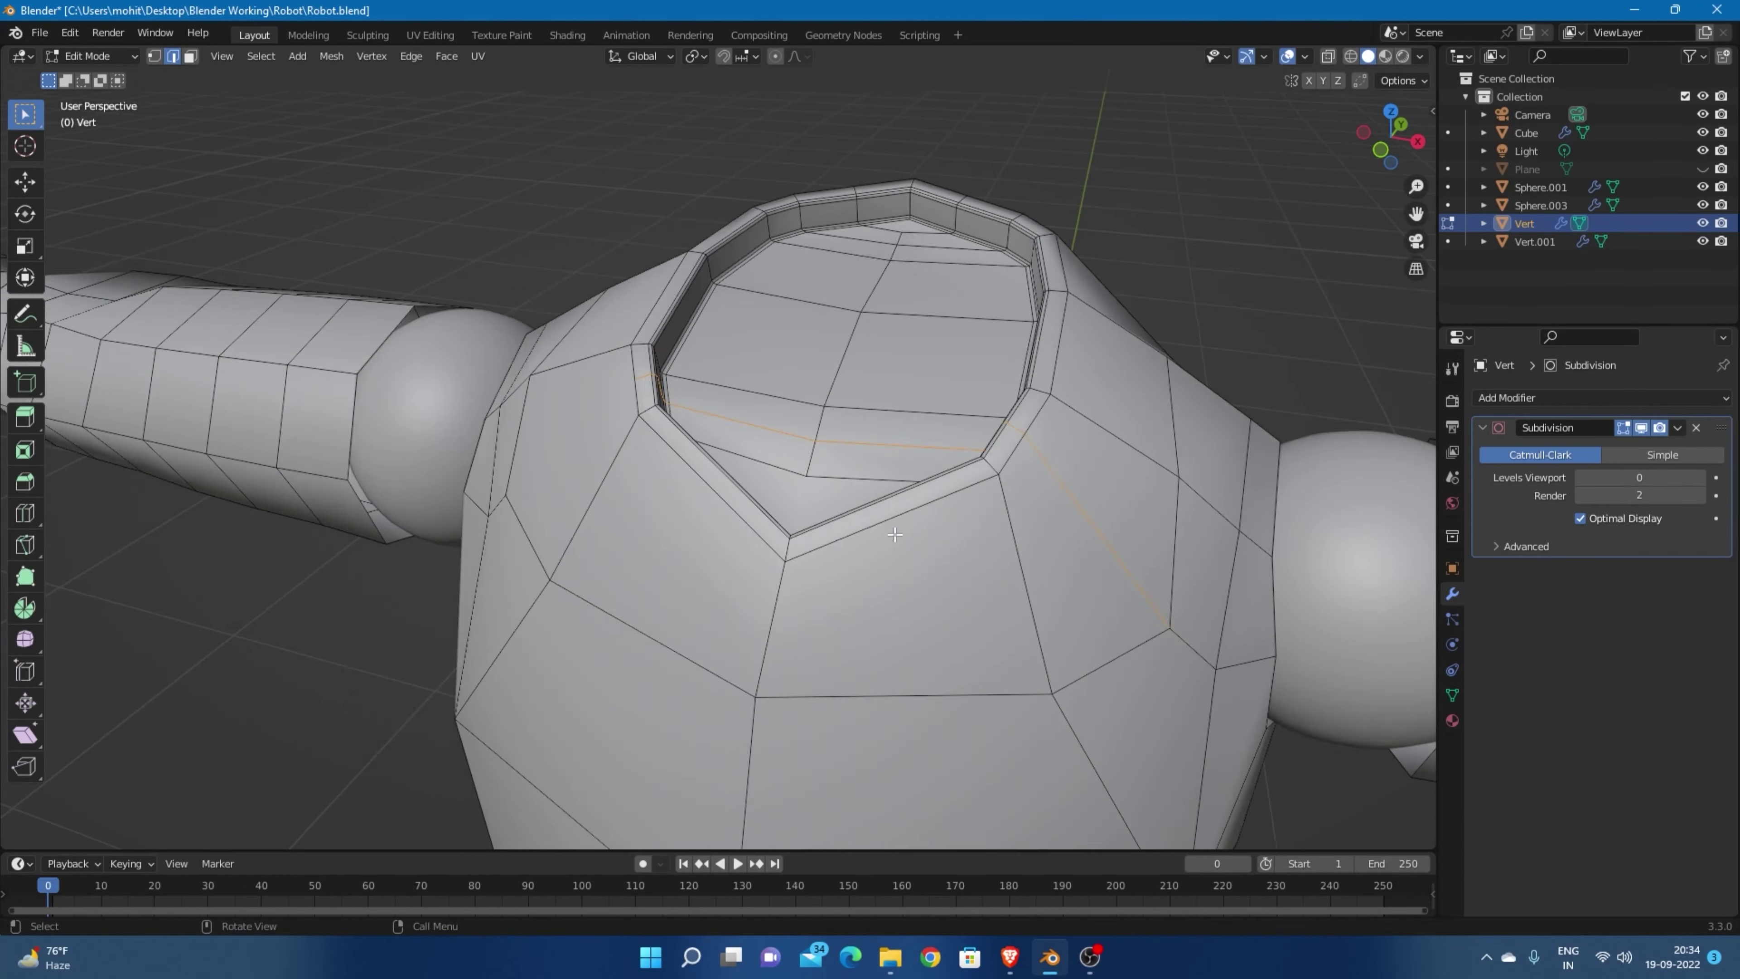
pyautogui.moveTo(895, 534); pyautogui.dragTo(744, 474, button='middle')
pyautogui.hotkey('ctrl', 'r')
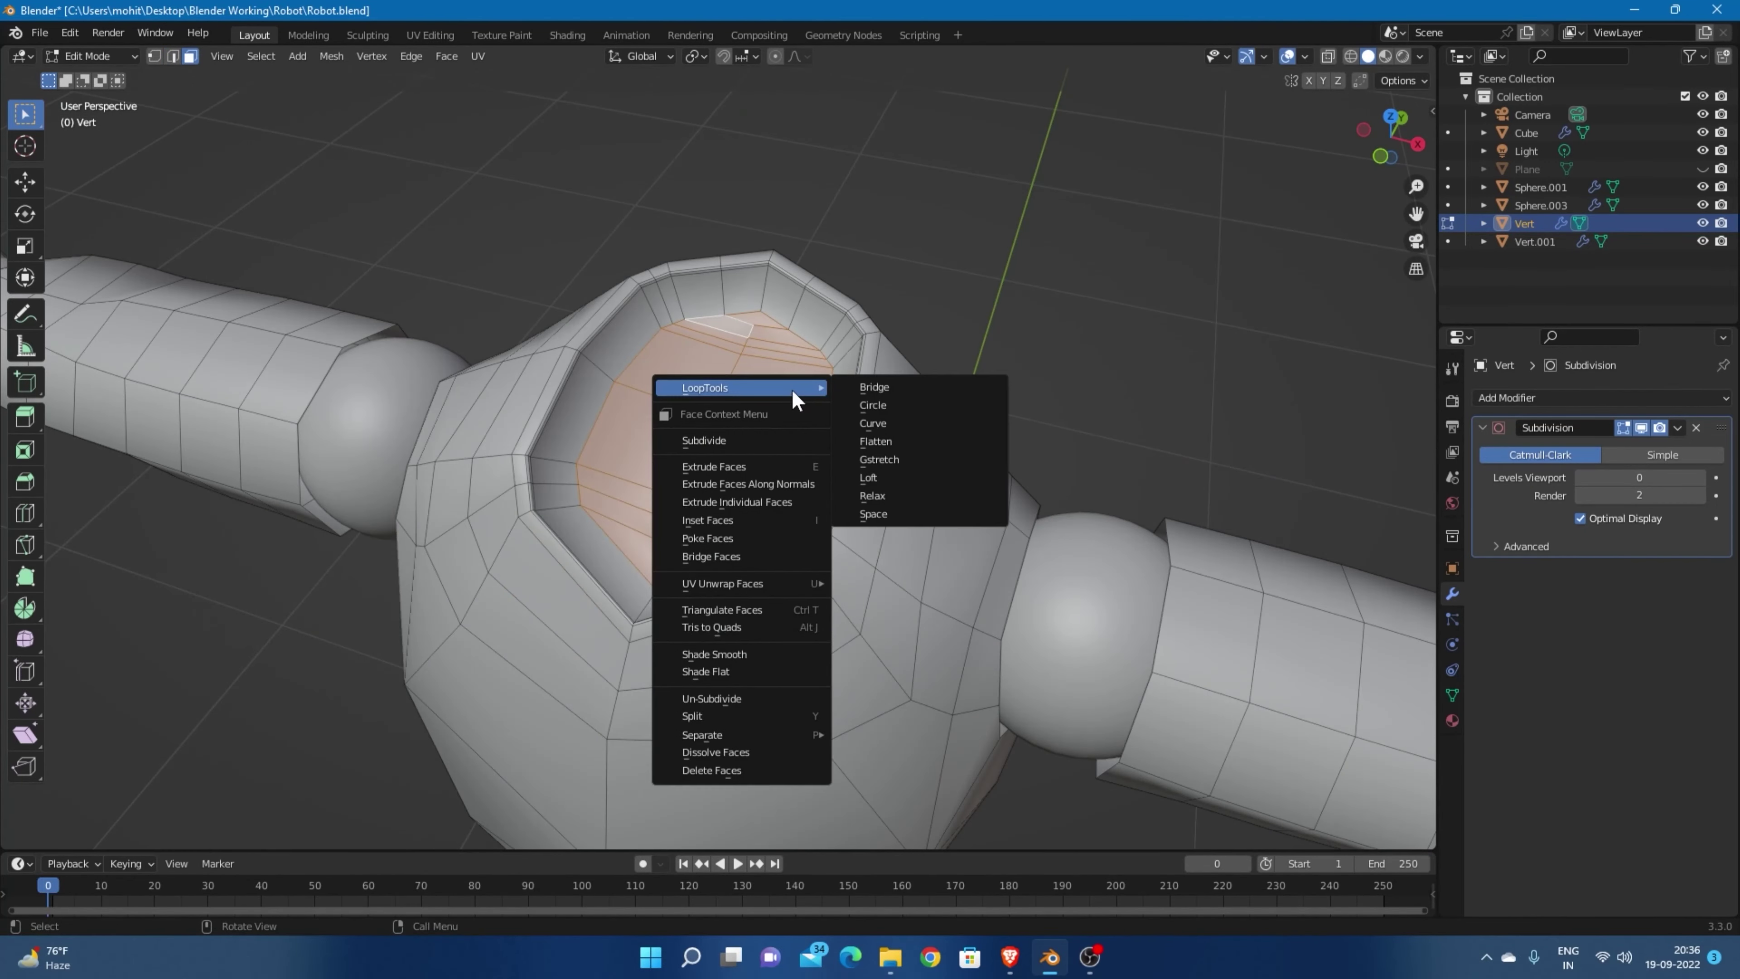
pyautogui.click(872, 409)
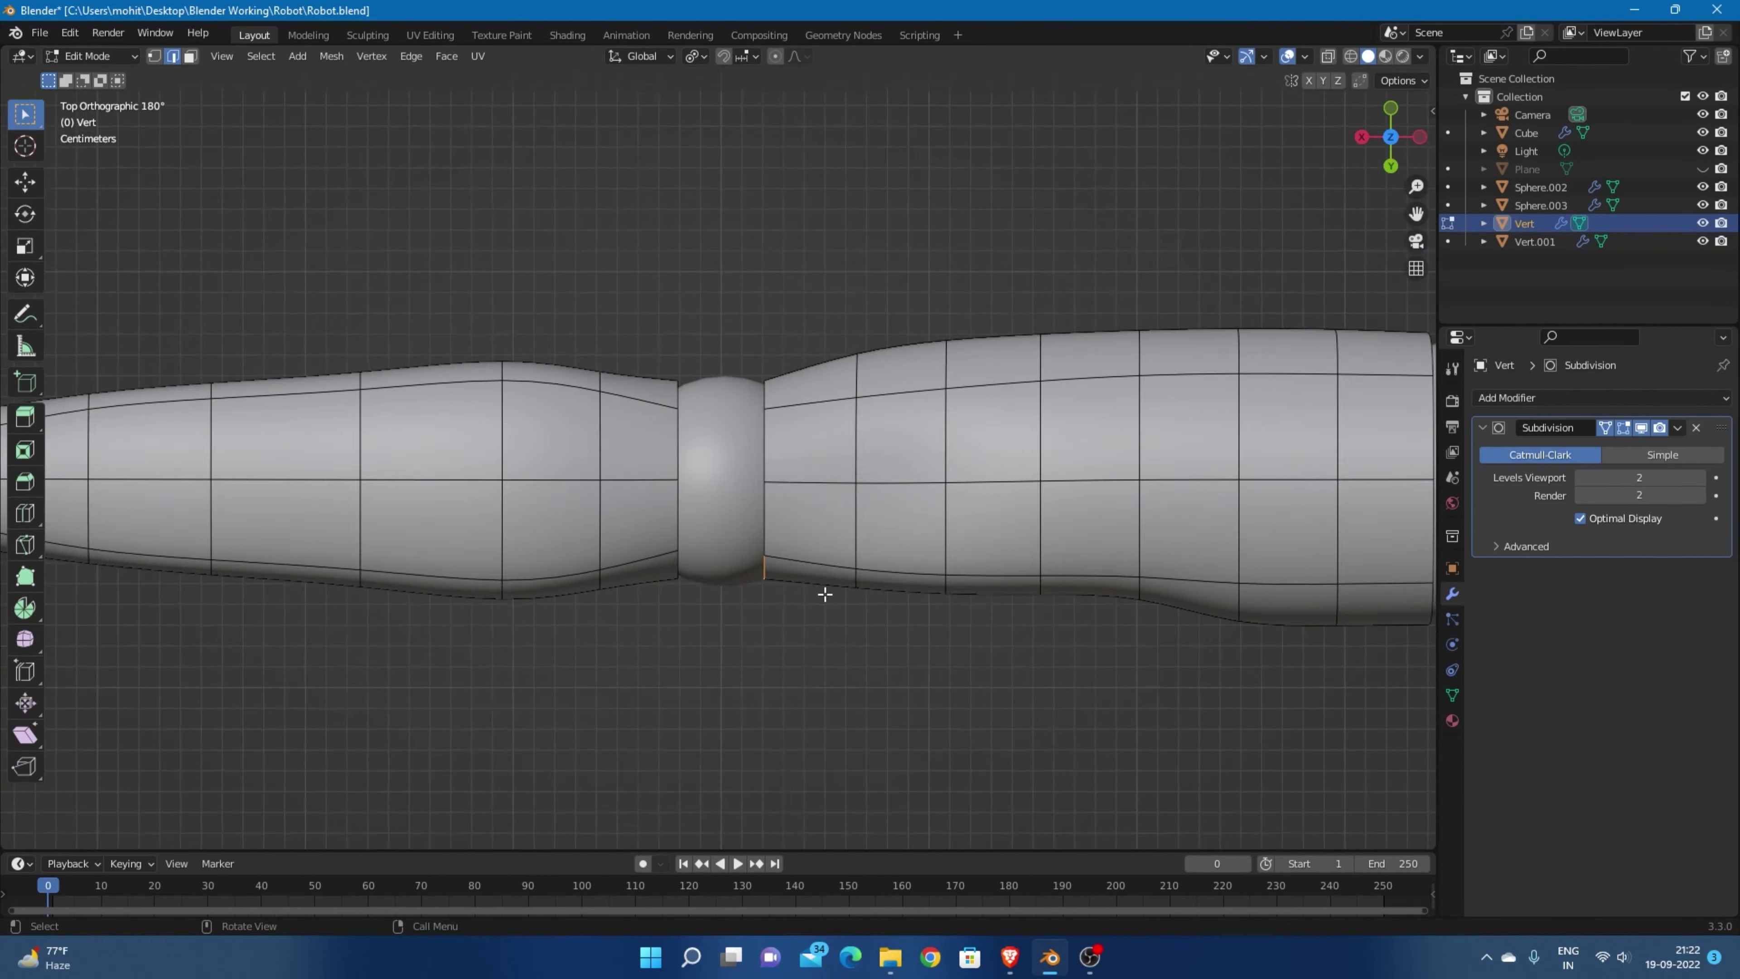
# Zoom in on the torso and view the robot from the front.
pyautogui.moveTo(825, 594)
pyautogui.mouseDown(button='middle')
pyautogui.moveTo(773, 563)
pyautogui.moveTo(719, 391)
pyautogui.mouseUp(button='middle')
pyautogui.scroll(5, 773, 564)
pyautogui.press('KP_1')
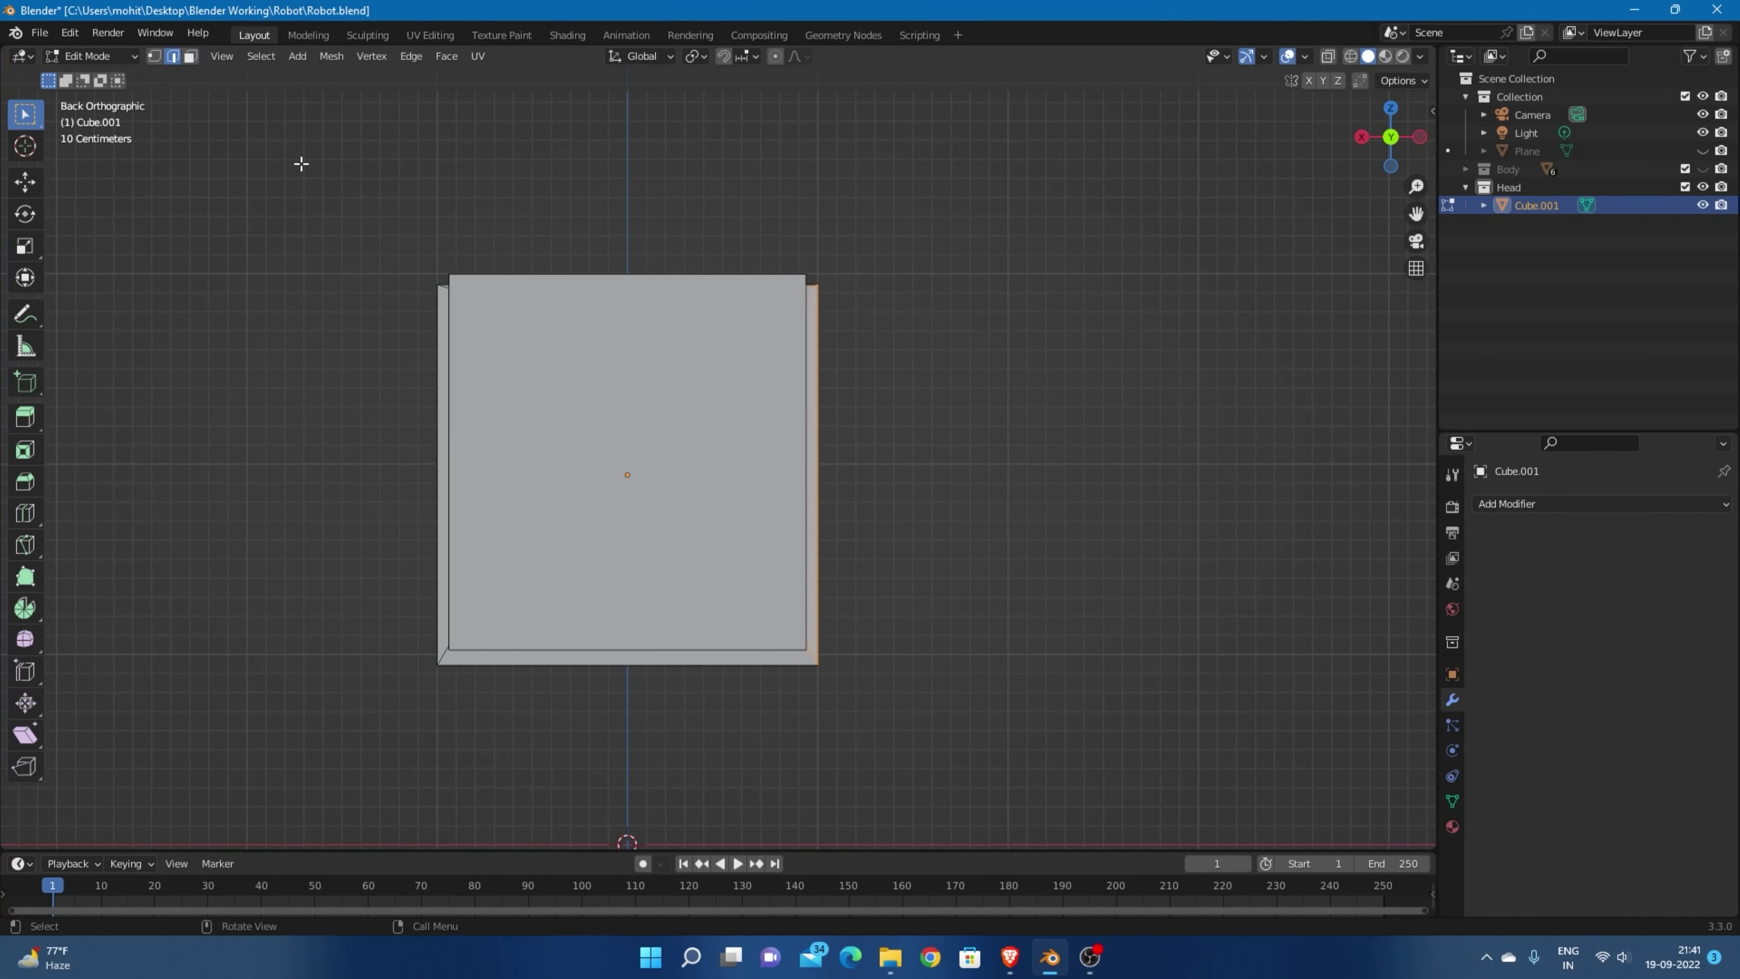
# Smooth the head cube with Ctrl+1 subdivision and inspect both sides.
pyautogui.moveTo(301, 163); pyautogui.dragTo(1012, 345, button='middle')
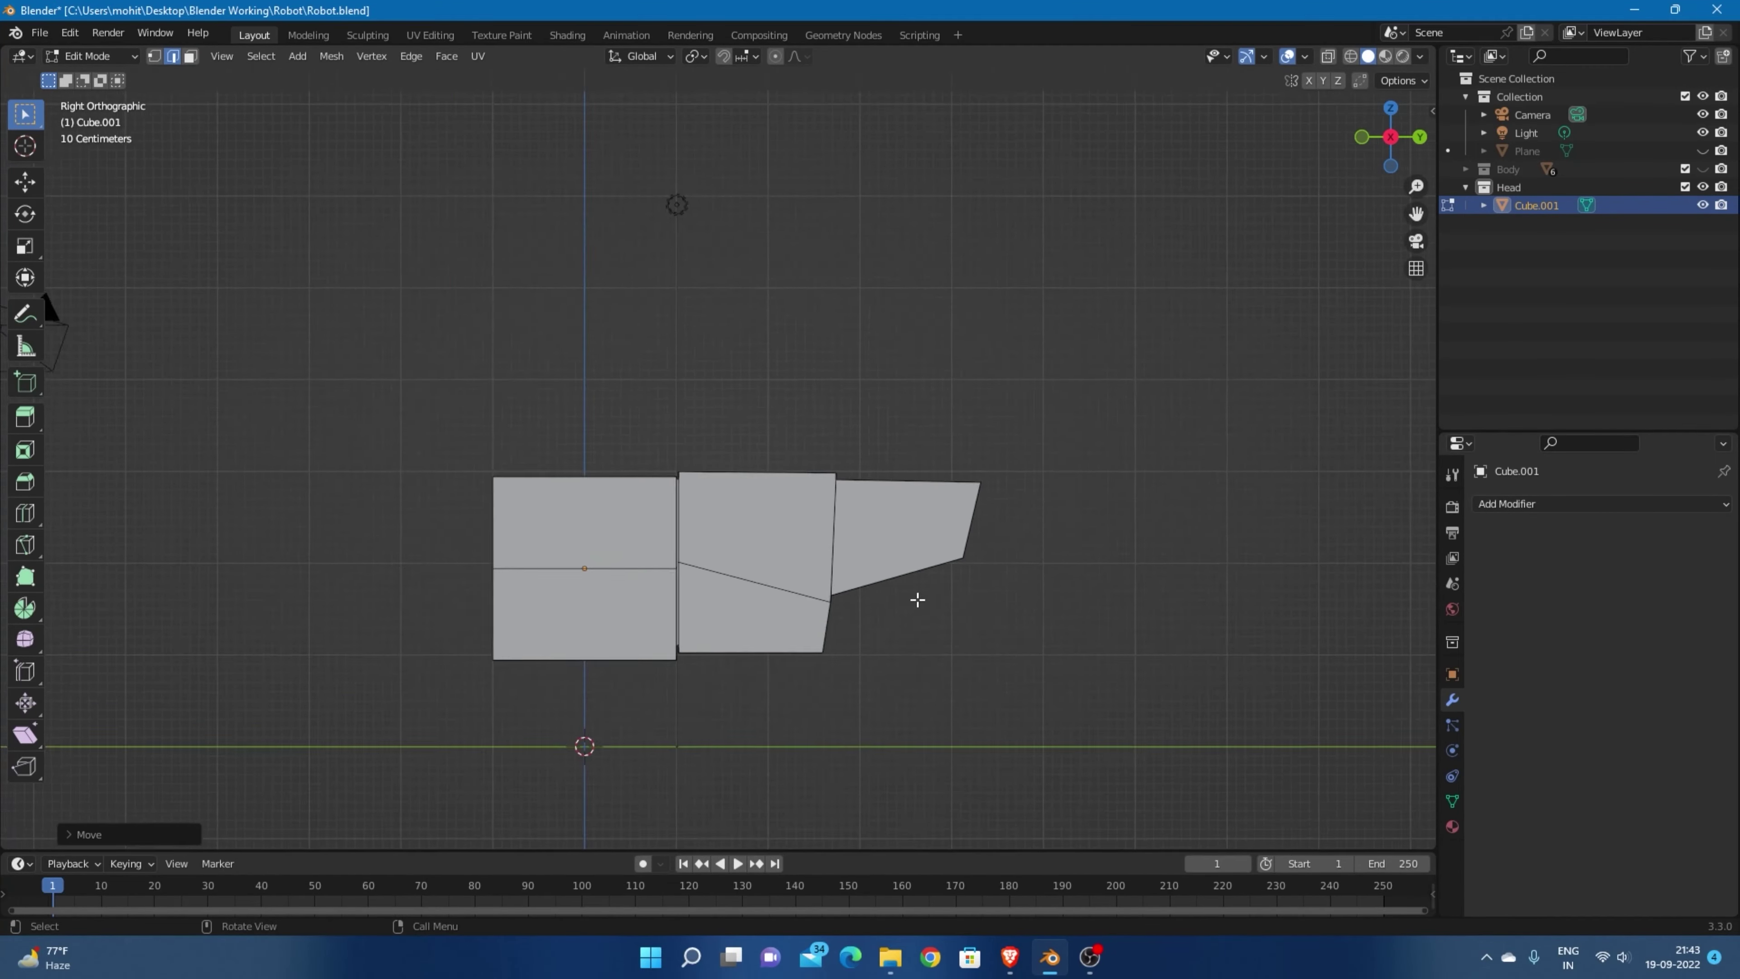
pyautogui.hotkey('ctrl', '1')
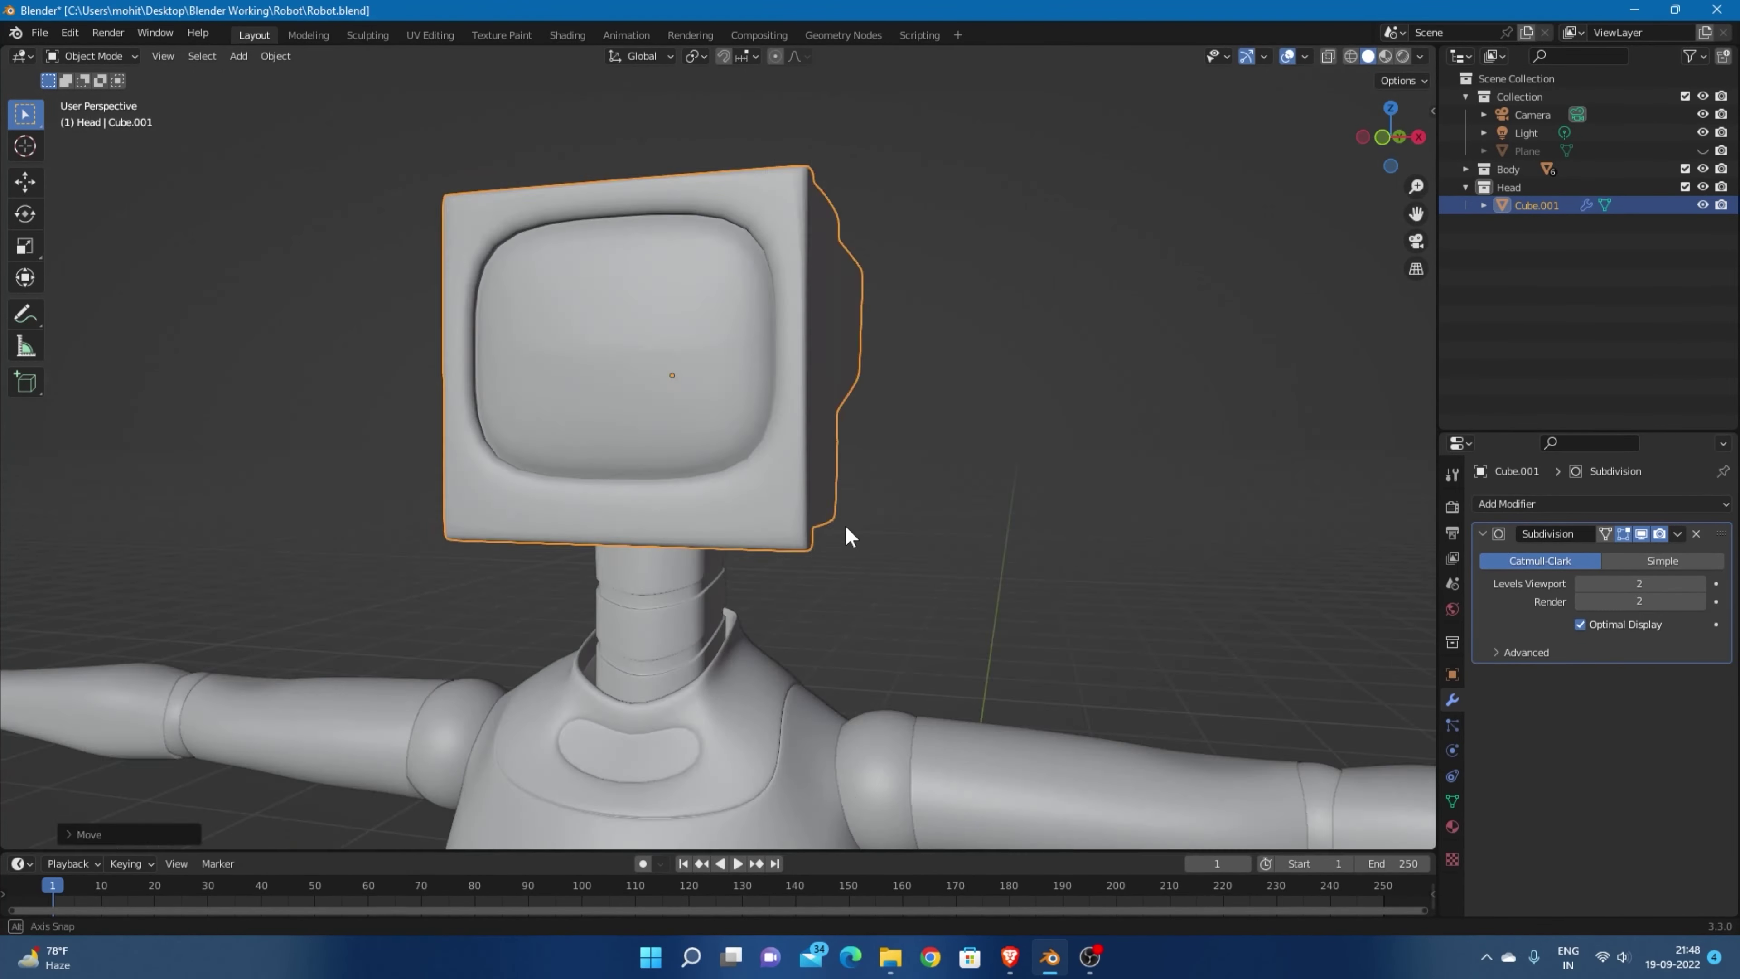
pyautogui.moveTo(618, 545); pyautogui.dragTo(676, 455, button='middle')
pyautogui.scroll(-2, 882, 471)
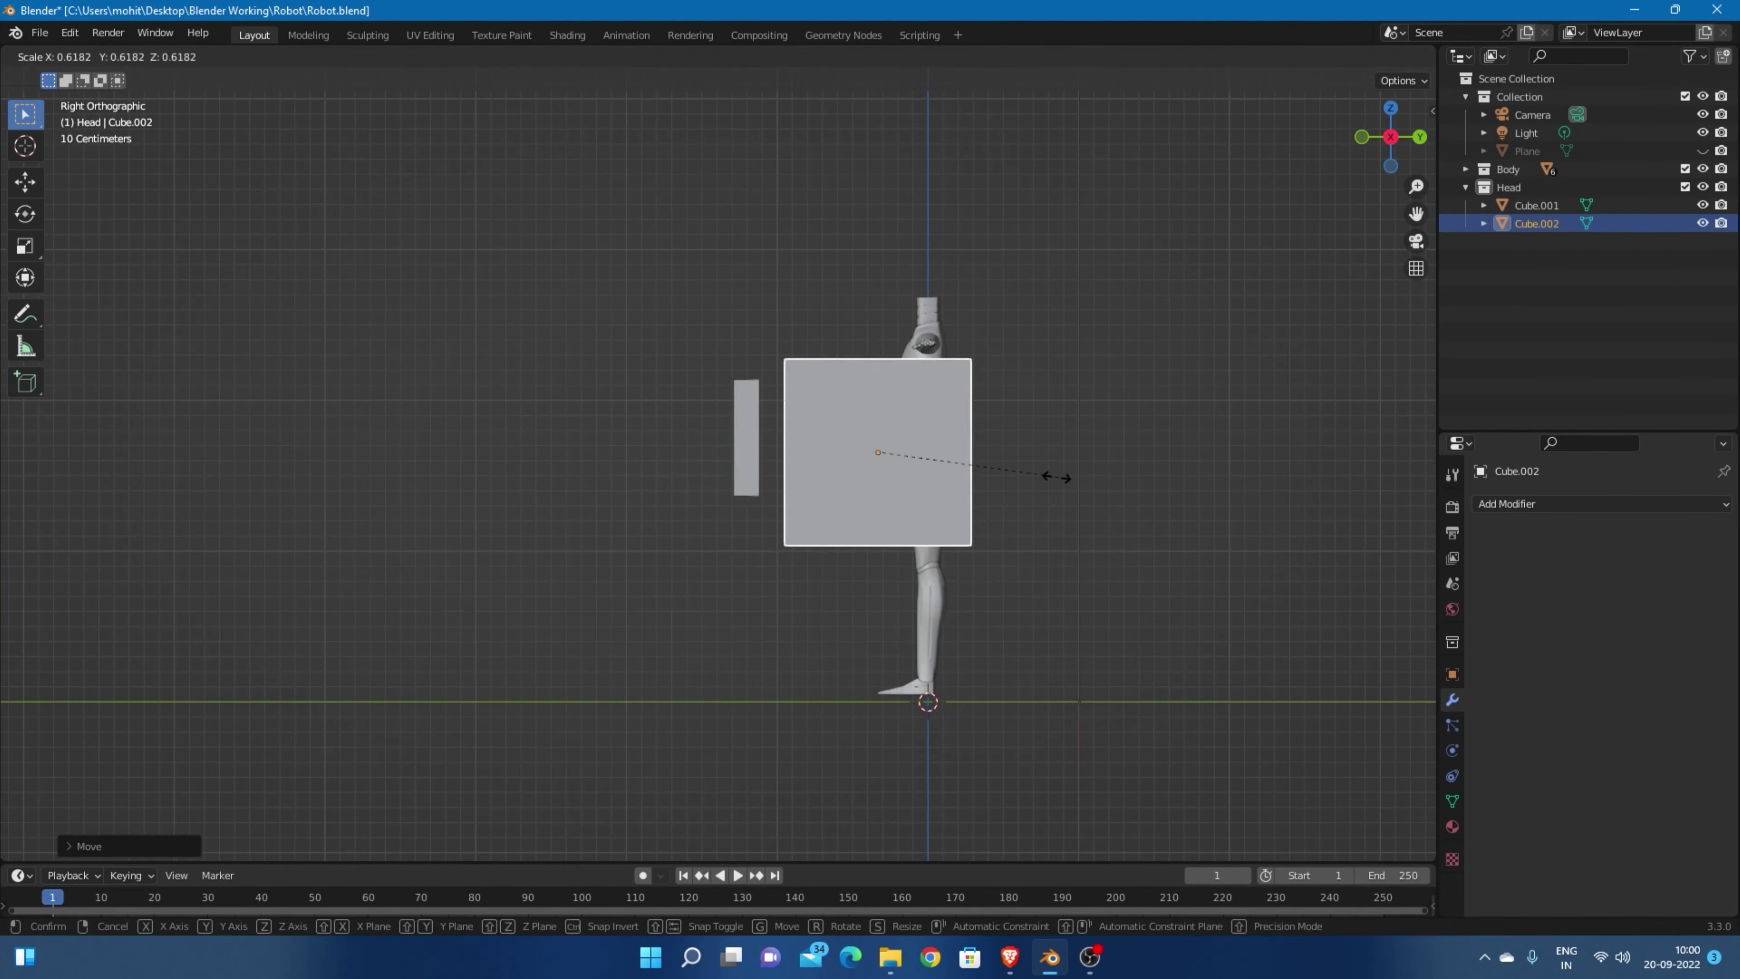
# Edit the new cube in side view with X-ray and vertex selection.
pyautogui.press('KP_3')
pyautogui.press('Tab')
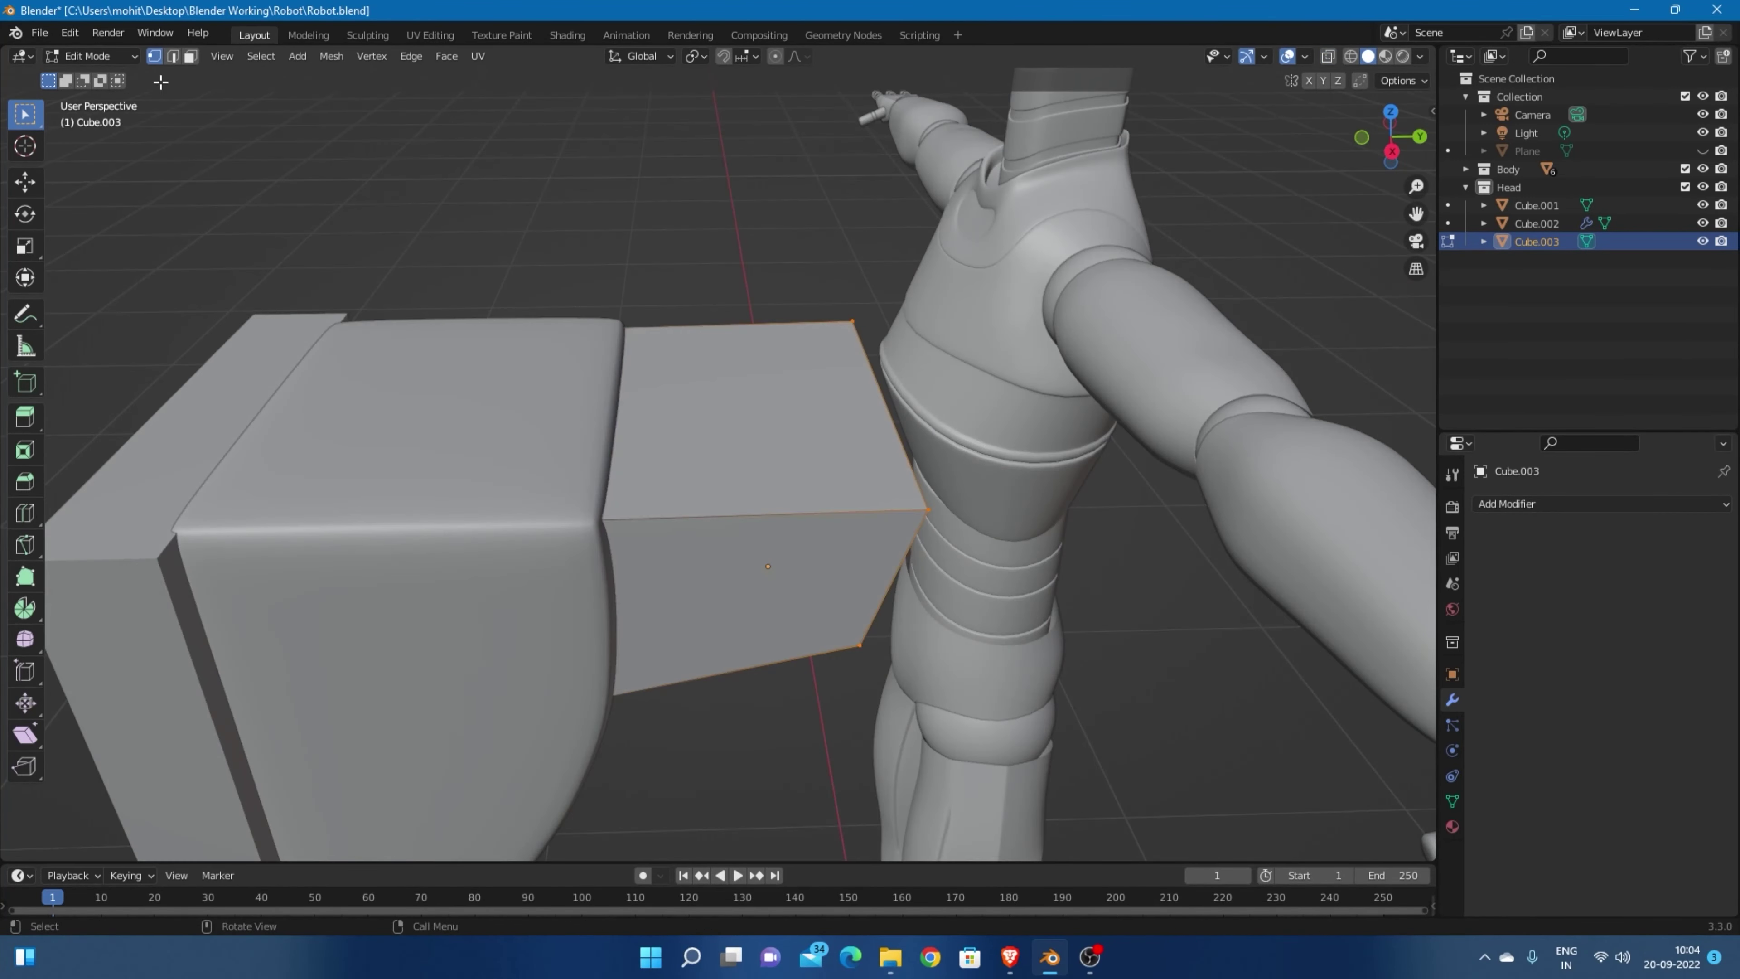
pyautogui.press('KP_3')
pyautogui.hotkey('alt', 'z')
pyautogui.press('1')
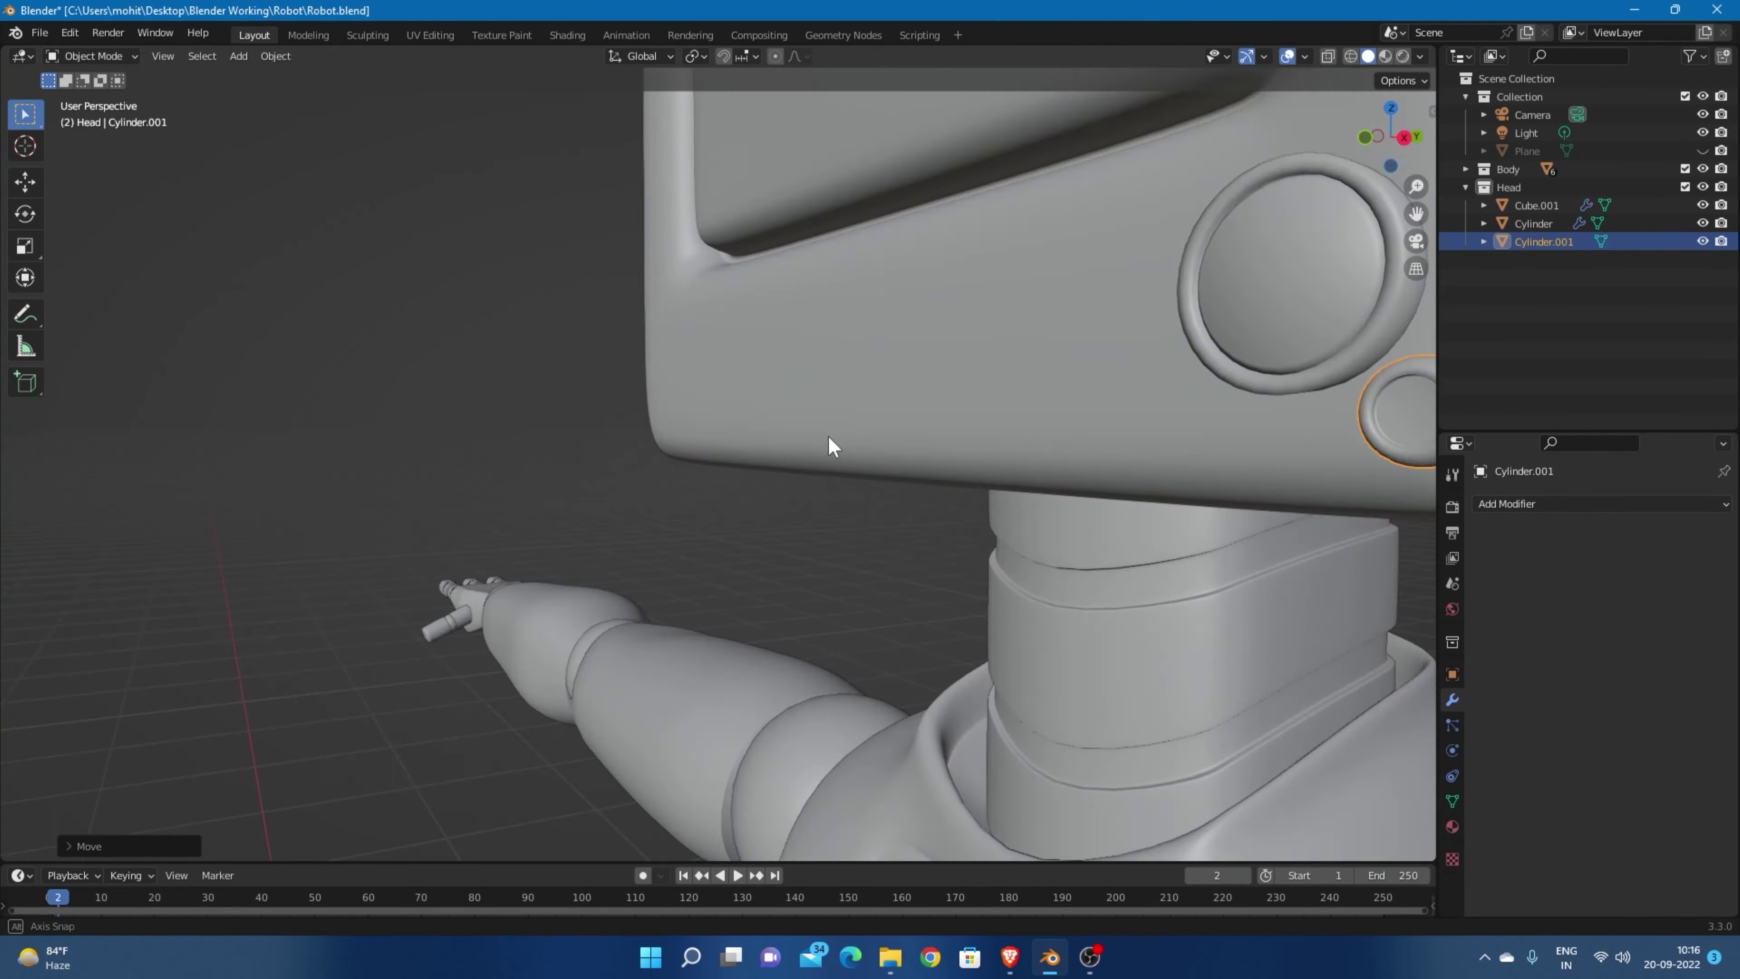
# Duplicate the cylinder detail and move the copy along Z in front view.
pyautogui.press('KP_1')
pyautogui.hotkey('shift', 'd')
pyautogui.press('z')
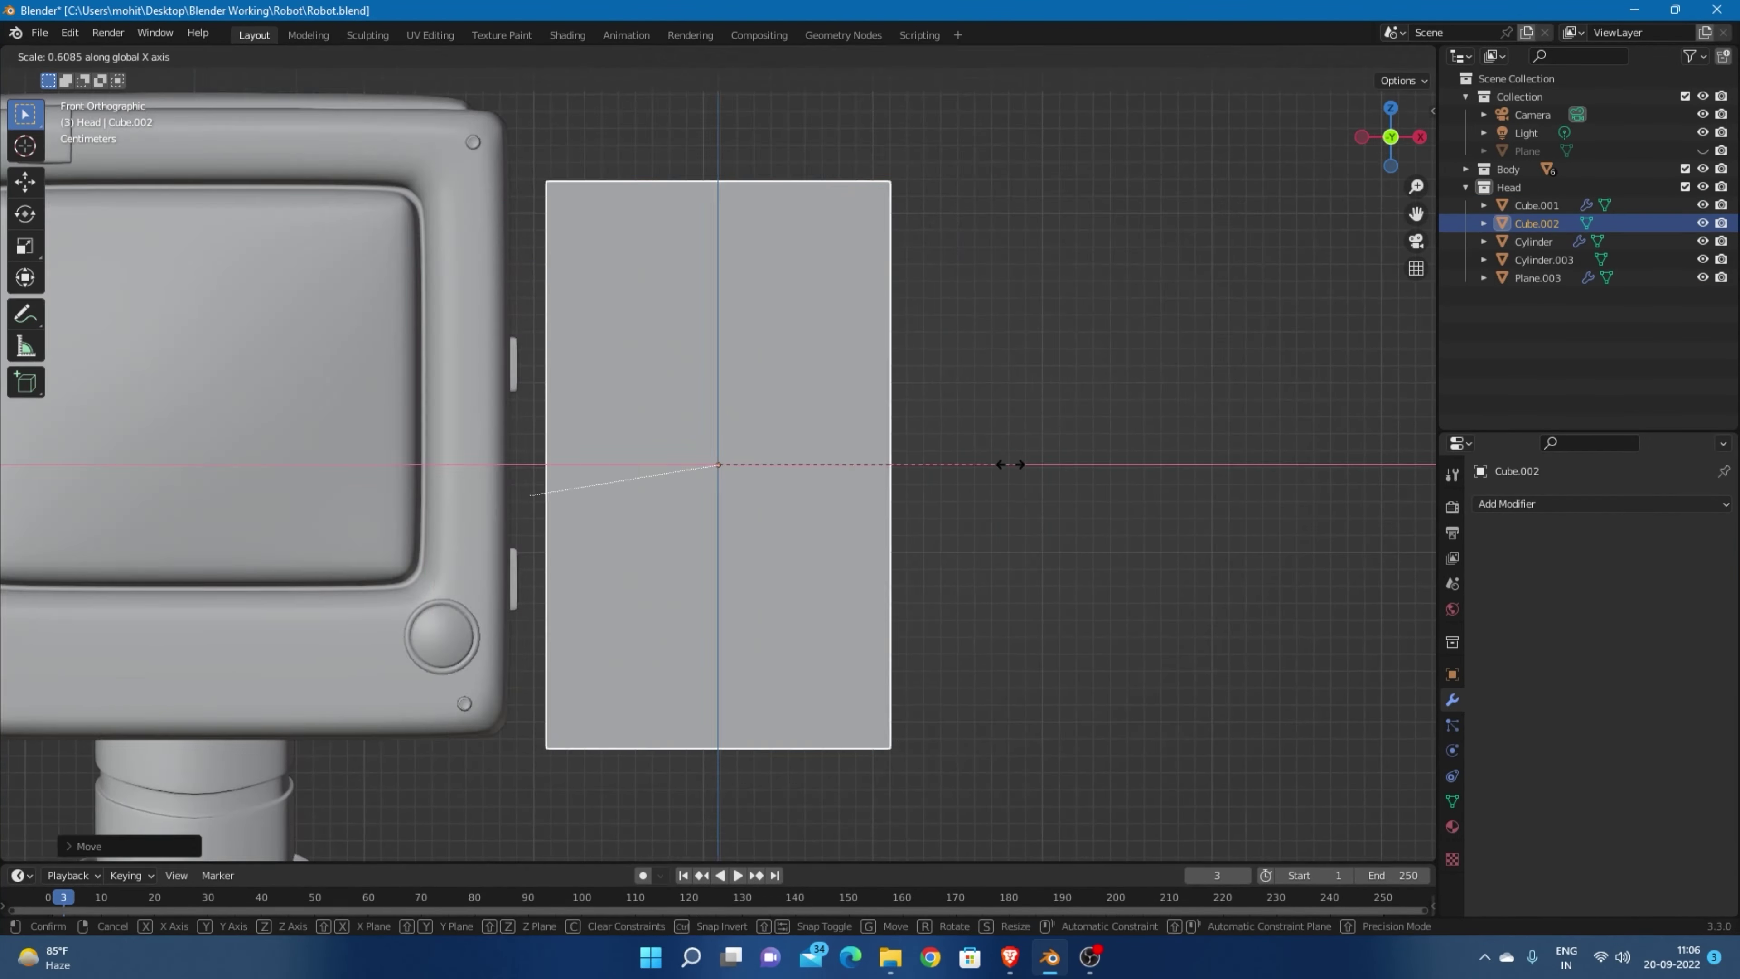
# Flatten the new cap cube and lower its subdivision preview level.
pyautogui.click(1011, 465)
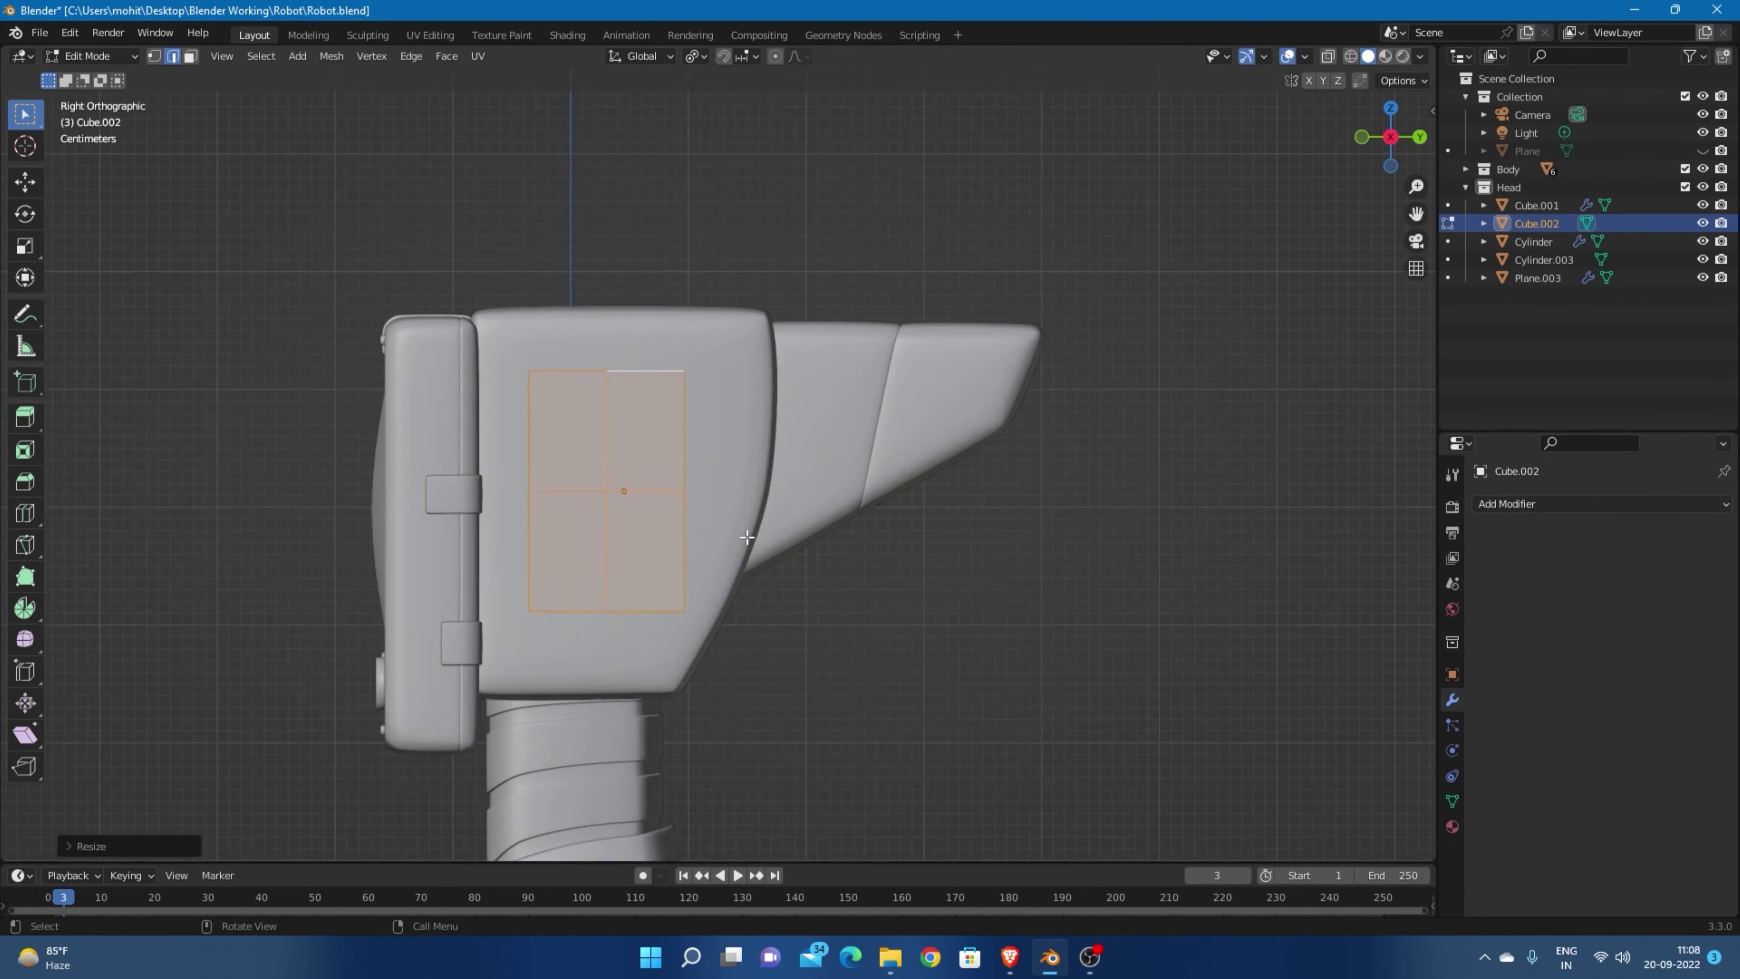
pyautogui.moveTo(747, 537); pyautogui.dragTo(712, 94, button='middle')
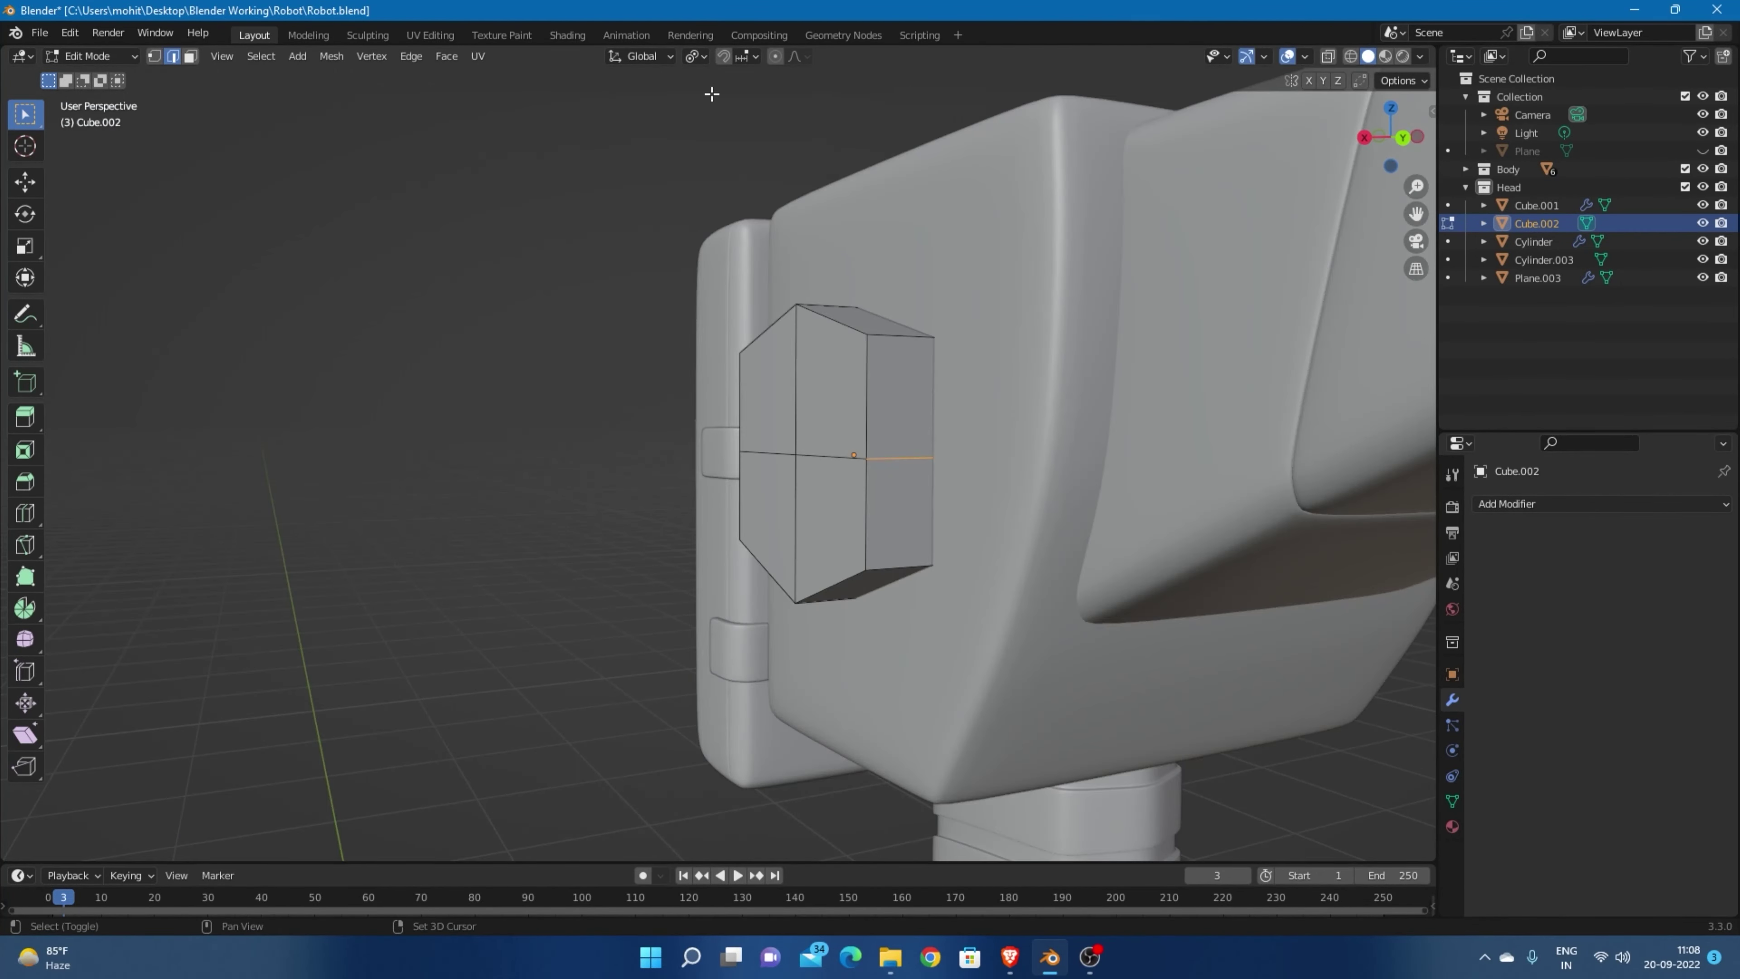
pyautogui.press('KP_3')
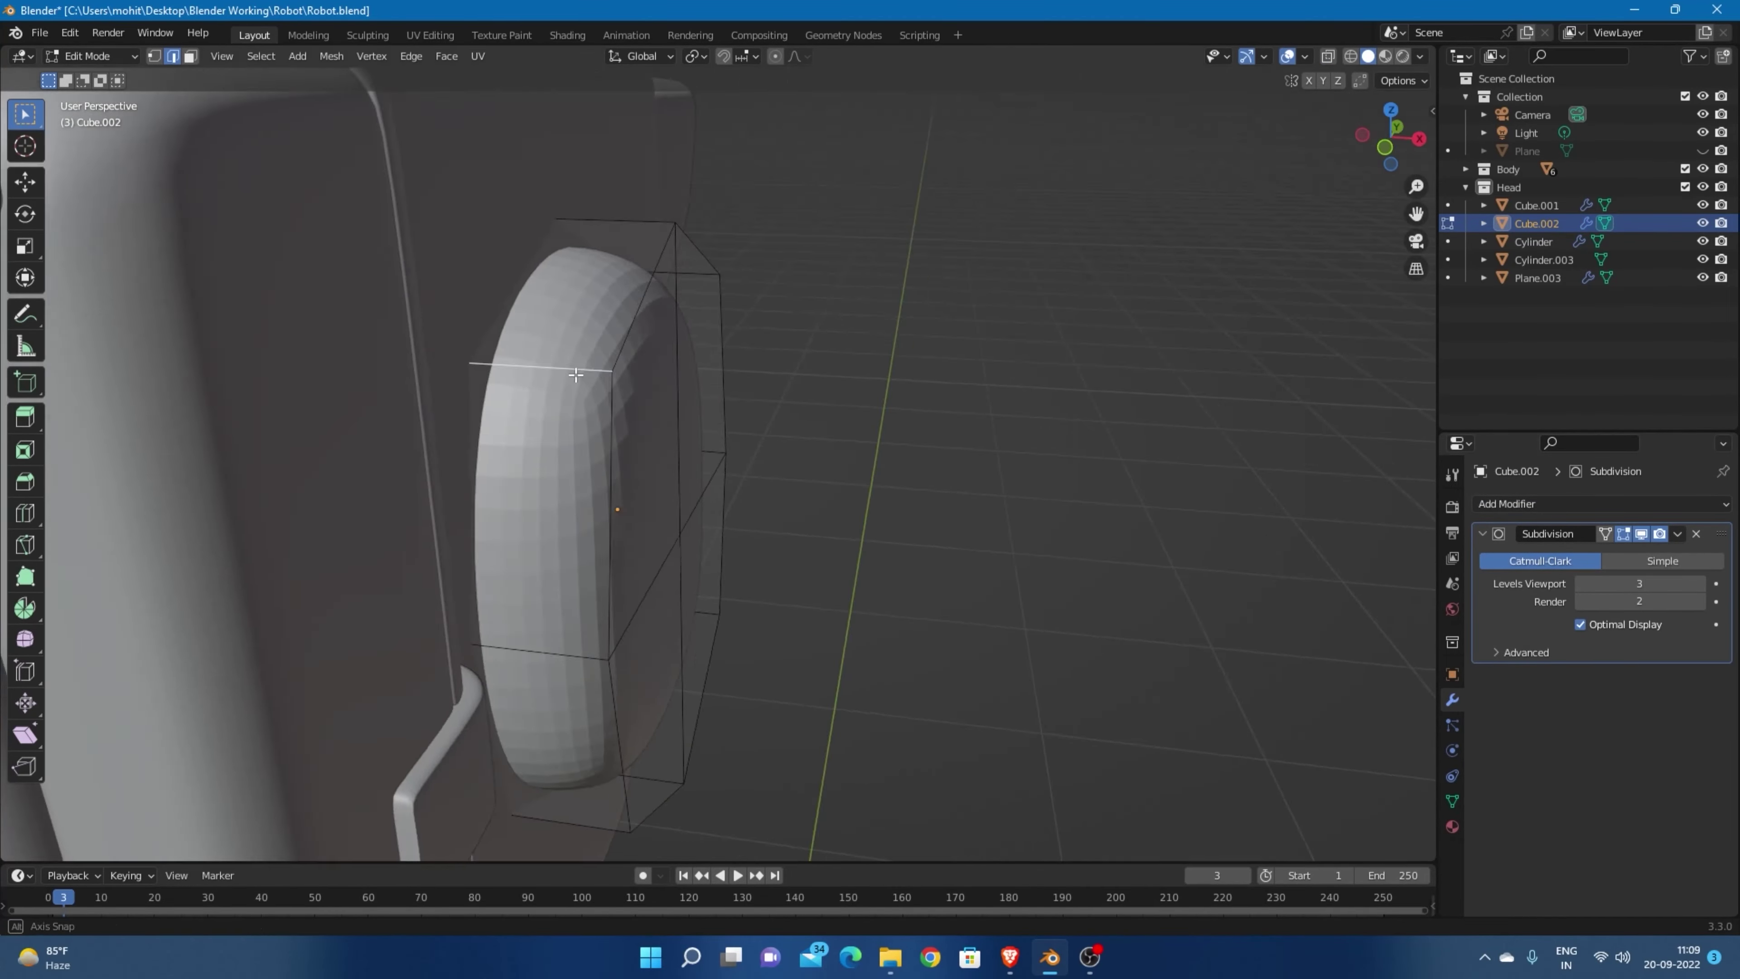
pyautogui.hotkey('ctrl', '1')
# Bevel the pipe's corner edges with several segments.
pyautogui.press('KP_3')
pyautogui.moveTo(605, 401); pyautogui.dragTo(691, 497, button='middle')
pyautogui.press('KP_3')
pyautogui.scroll(4, 691, 497)
pyautogui.hotkey('ctrl', 'b')
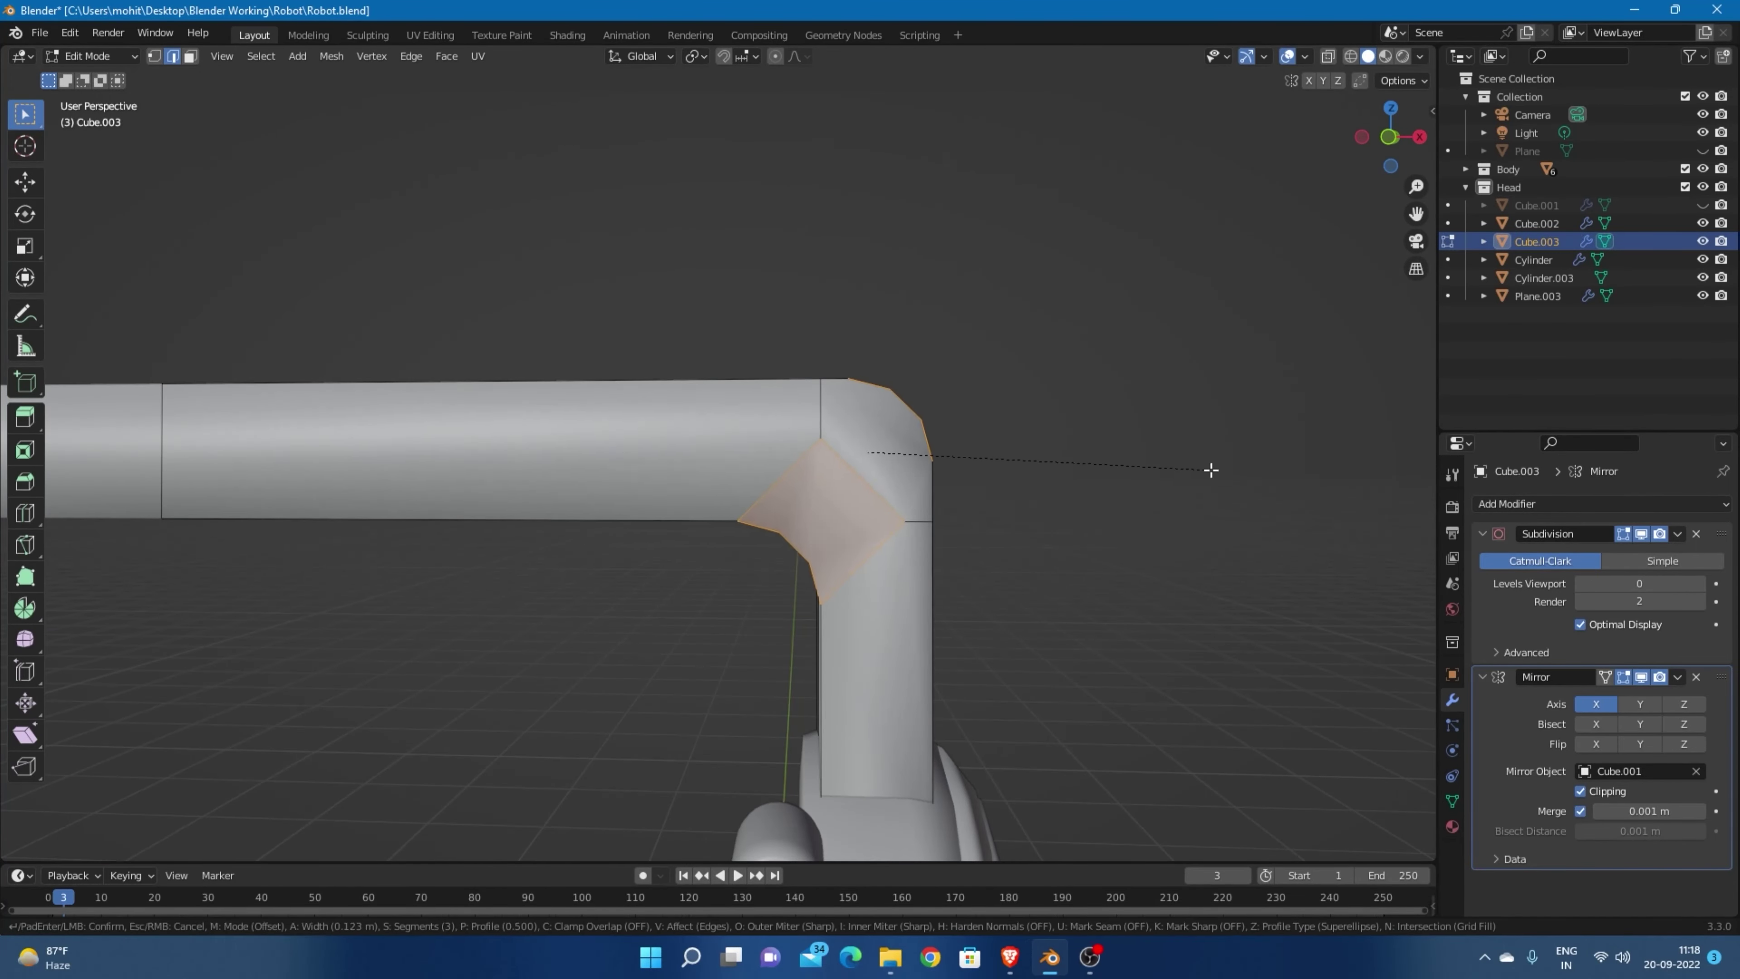
# Confirm the knife cut on the head cylinder and orbit to inspect it.
pyautogui.press('Return')
pyautogui.moveTo(990, 463); pyautogui.dragTo(552, 507, button='middle')
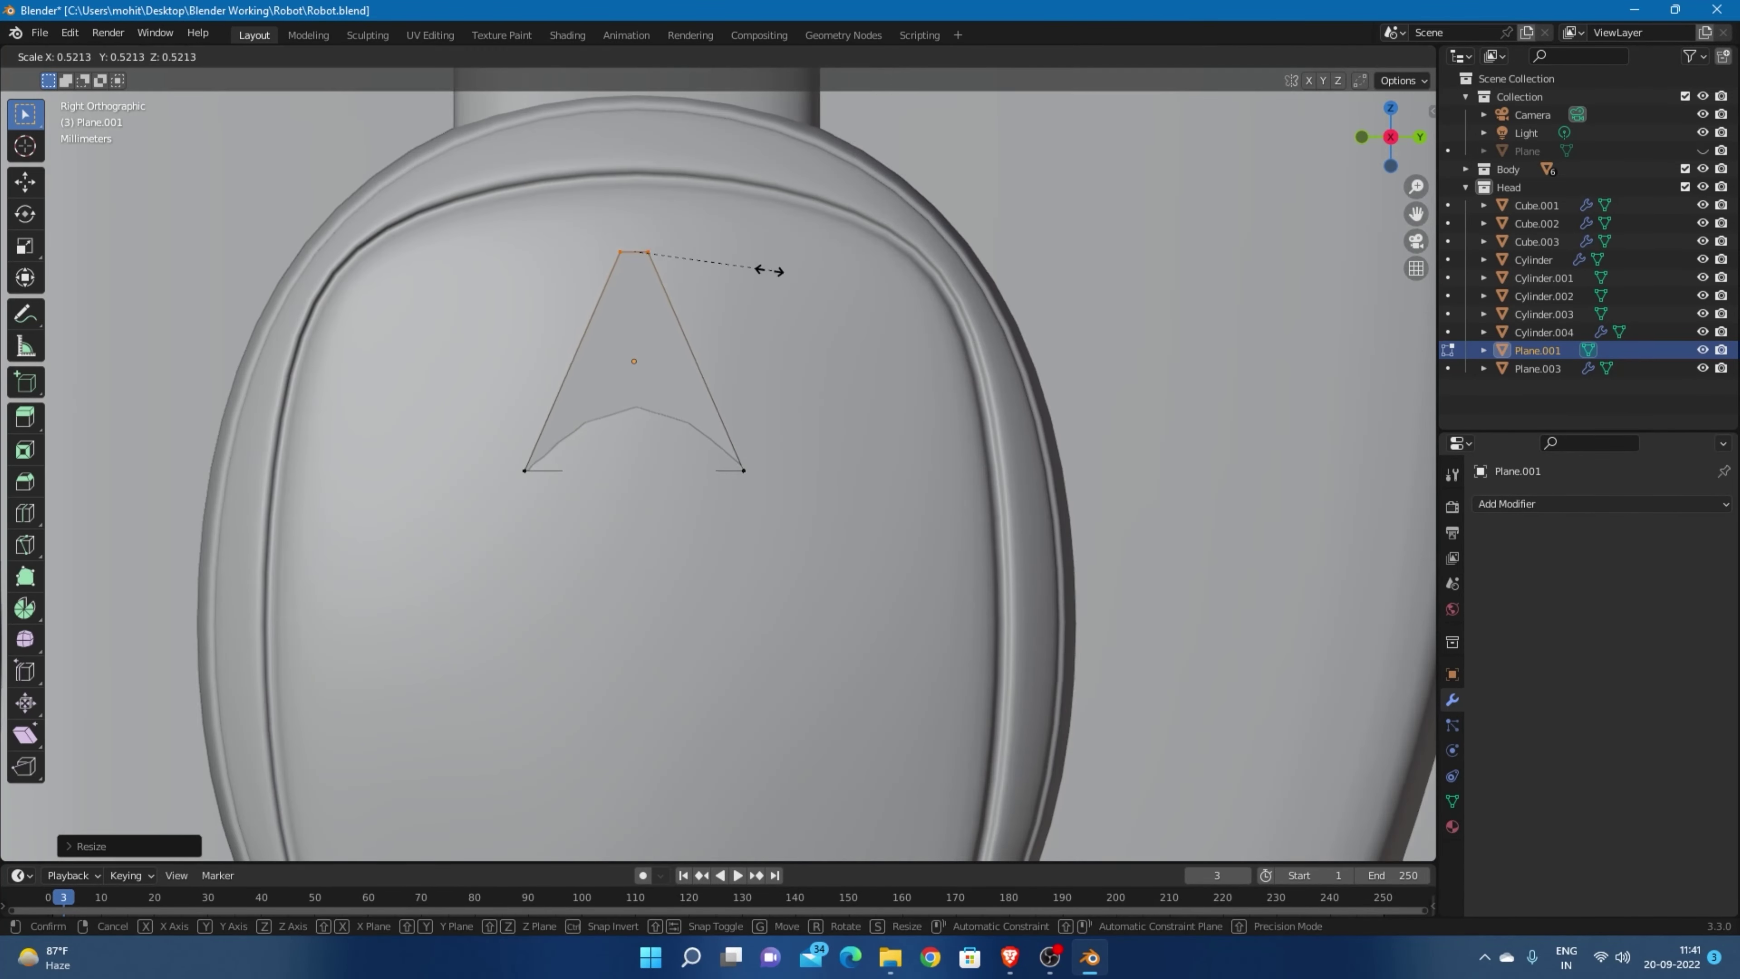
# Turn on X-ray and start scaling the plane's bottom vertices inward.
pyautogui.hotkey('alt', 'z')
pyautogui.press('s')
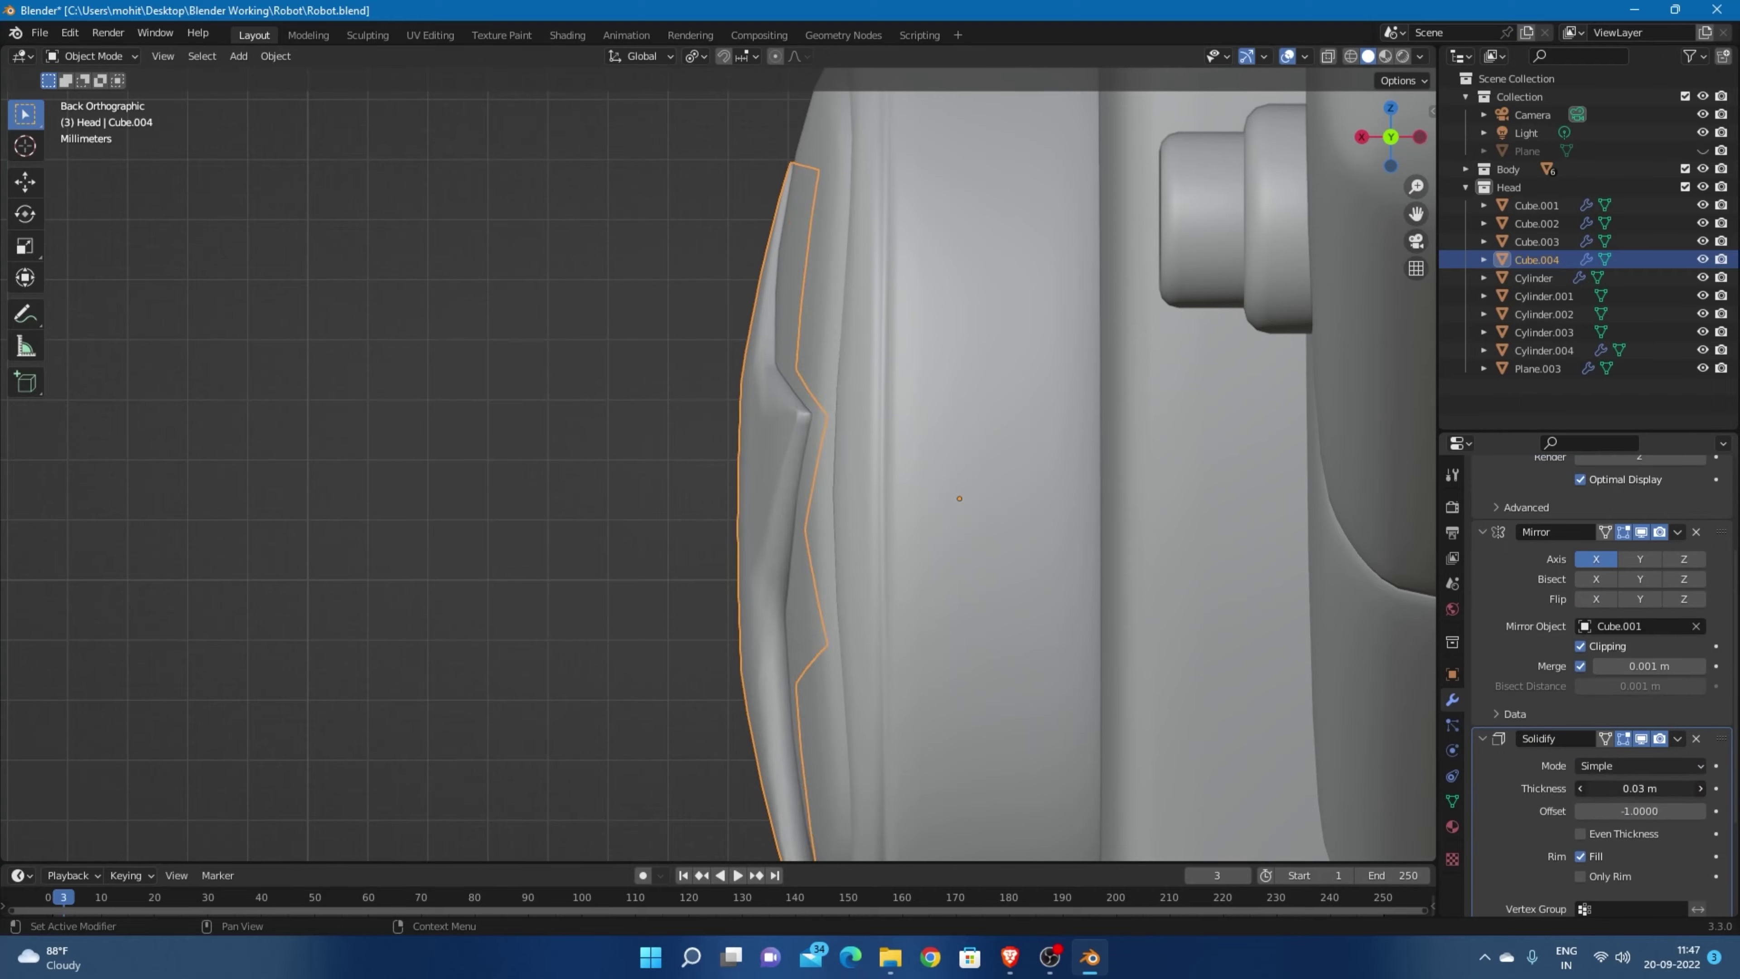
# Scale down the star shape on the ear cup.
pyautogui.press('s')
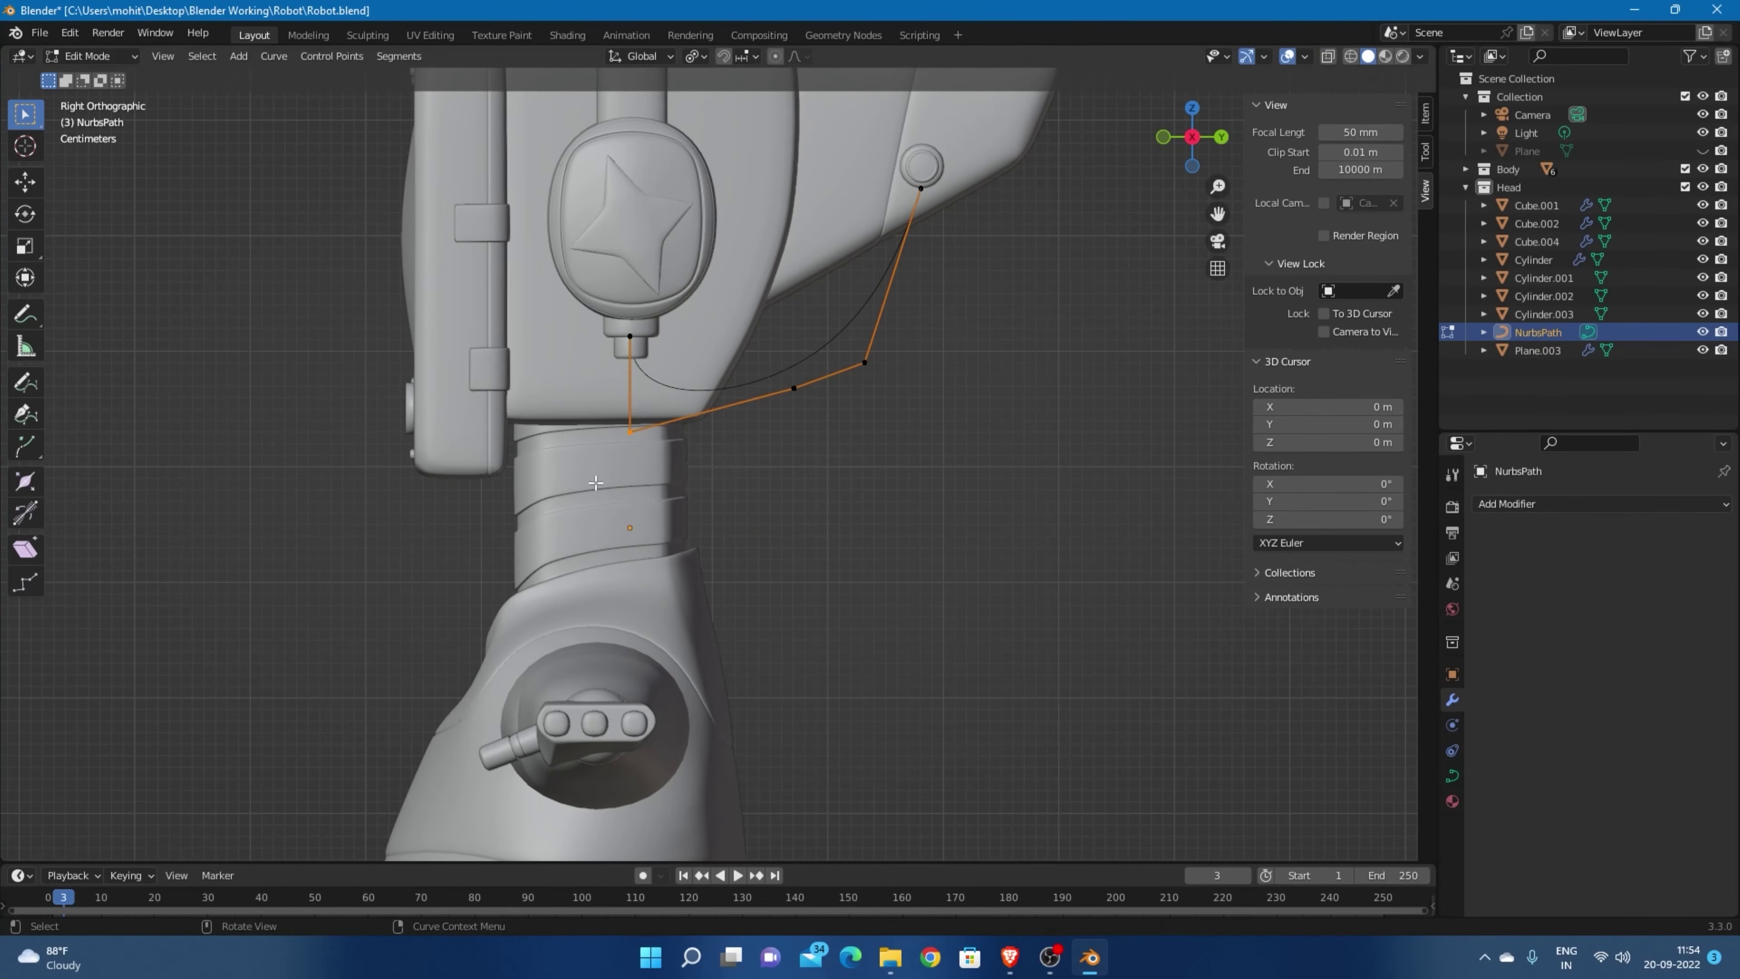
# Orbit around the head and box-select the curve's control point.
pyautogui.moveTo(595, 482); pyautogui.dragTo(971, 533, button='middle')
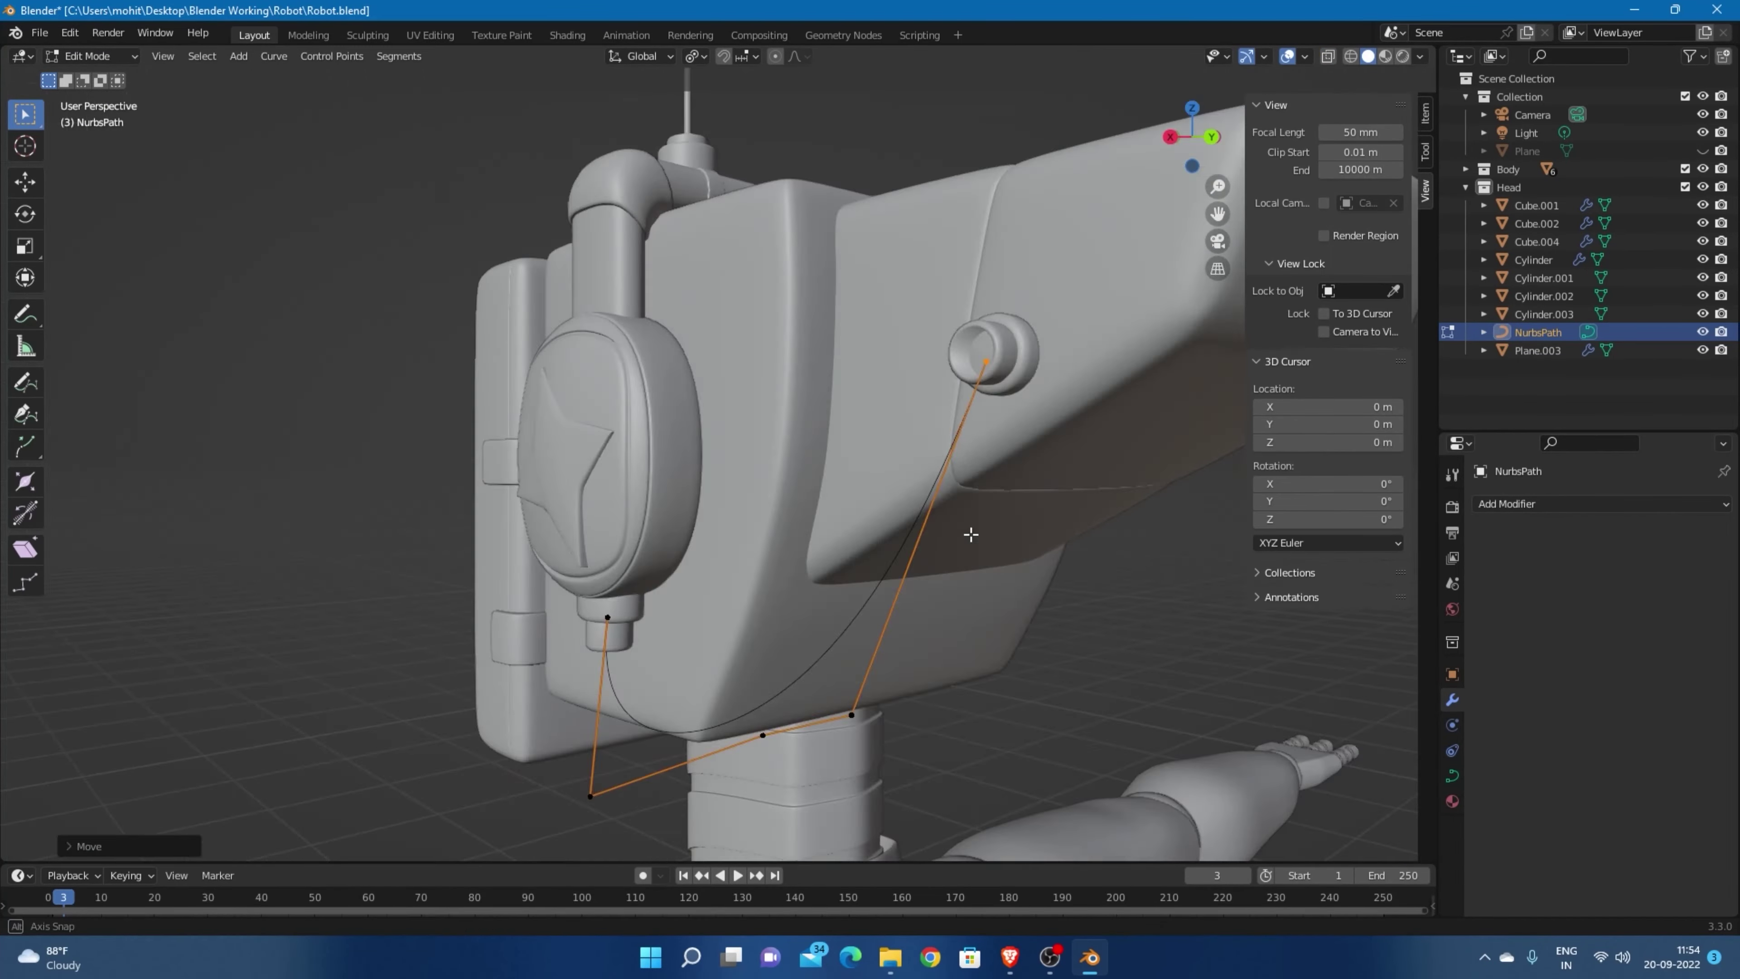
pyautogui.press('b')
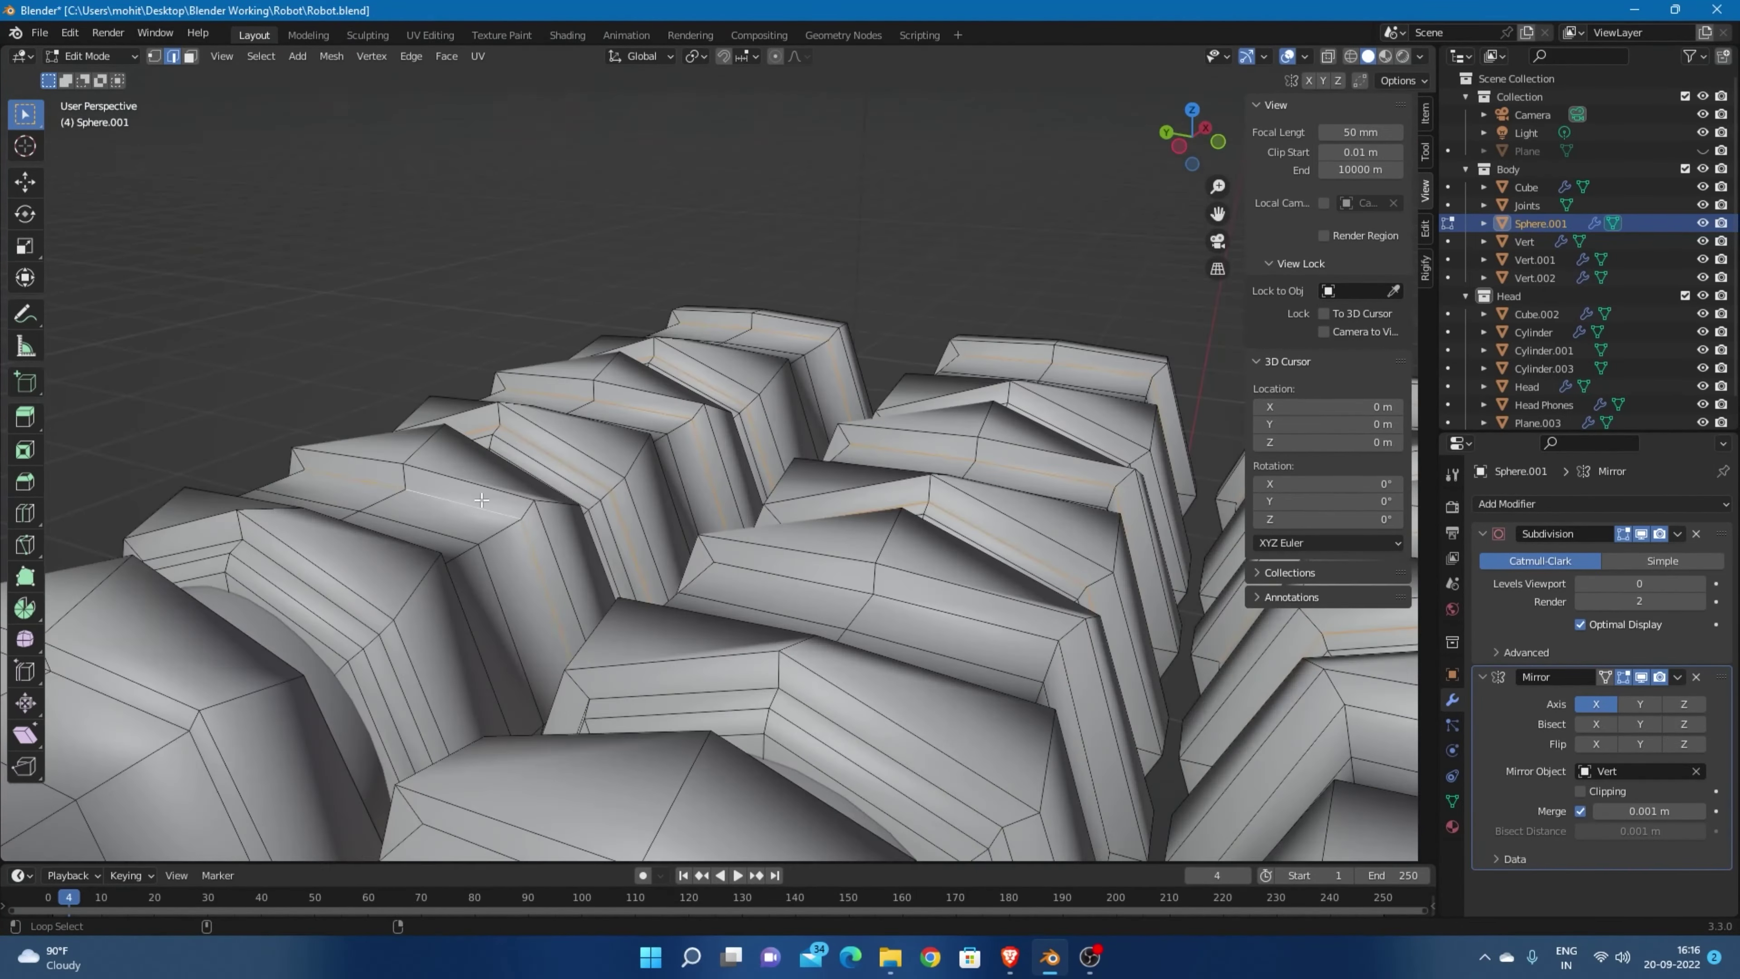
# Inspect the segmented rings from the side and select the torso body mesh.
pyautogui.moveTo(482, 500); pyautogui.dragTo(742, 510, button='middle')
pyautogui.scroll(-5, 742, 509)
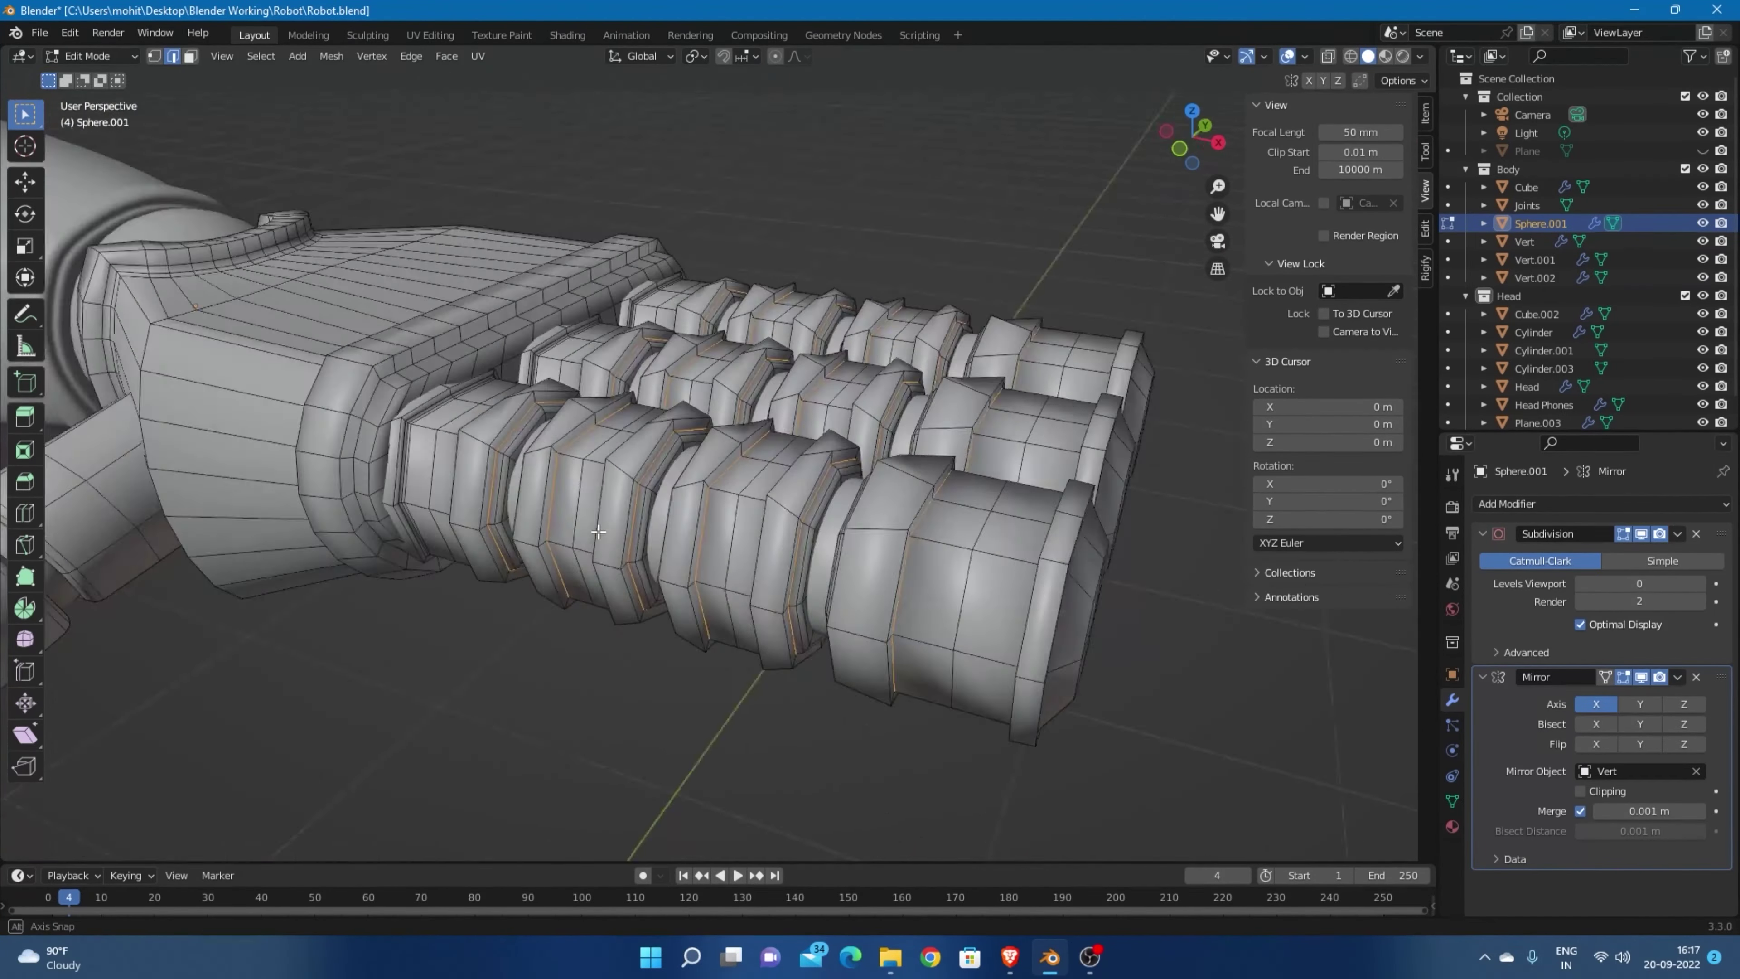
pyautogui.scroll(5, 742, 510)
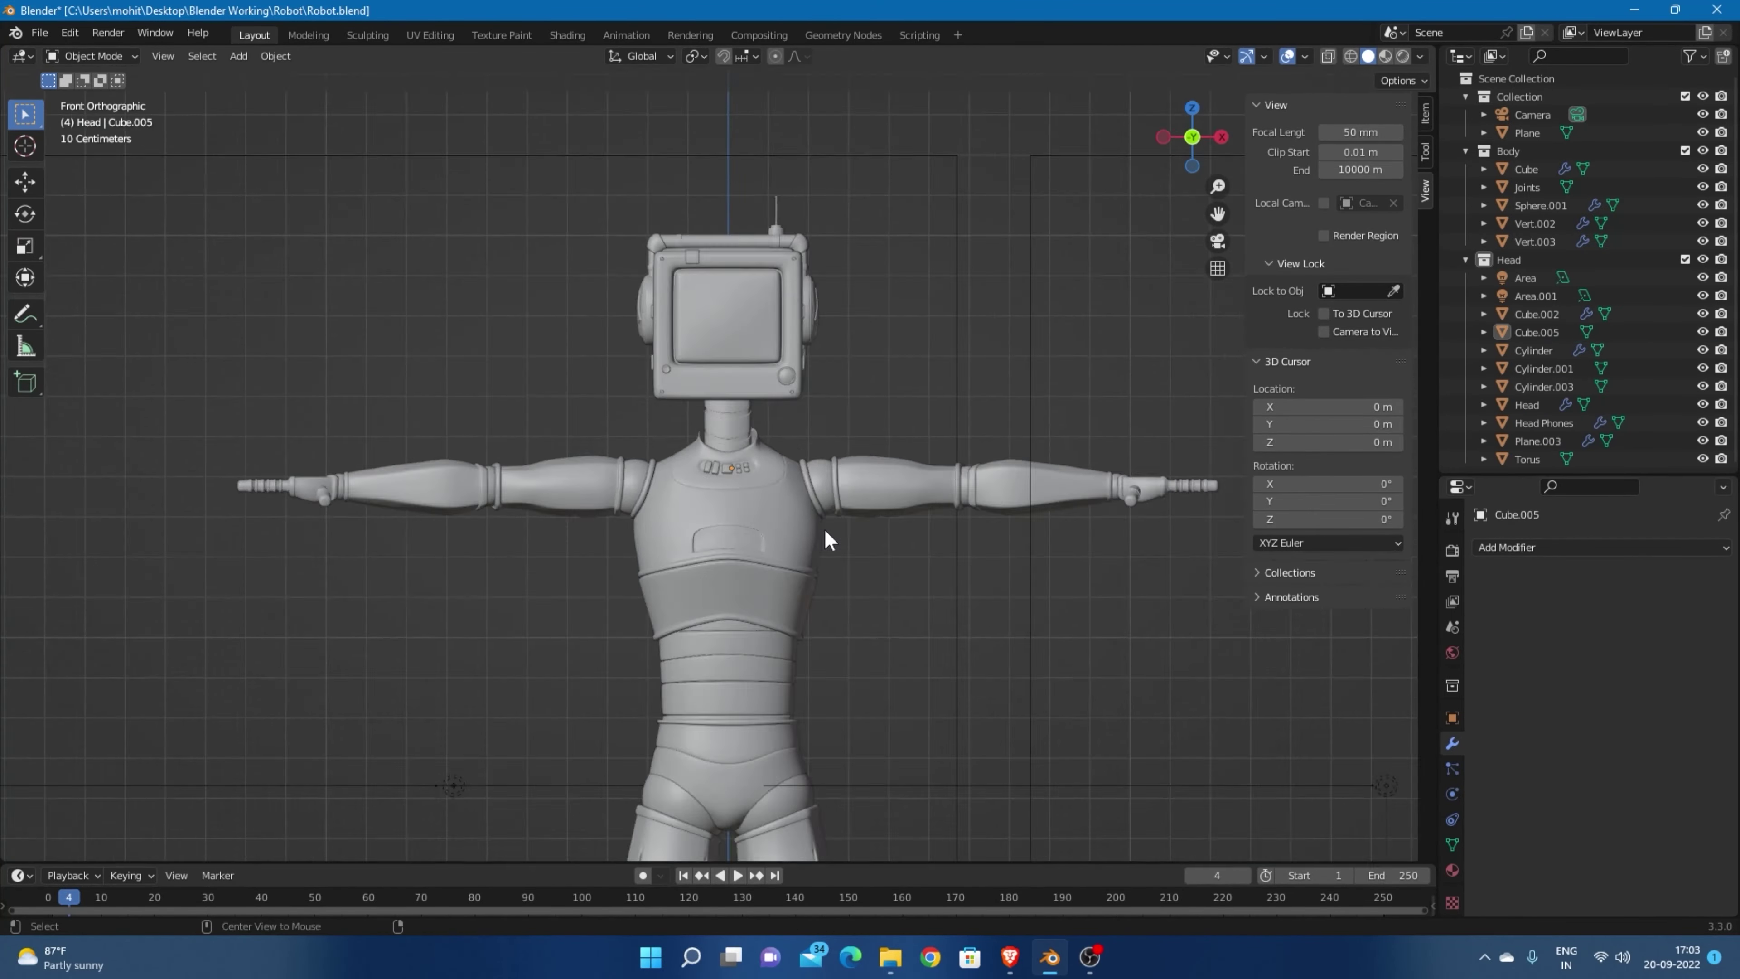
pyautogui.click(826, 536)
pyautogui.scroll(4, 699, 498)
pyautogui.scroll(-2, 960, 755)
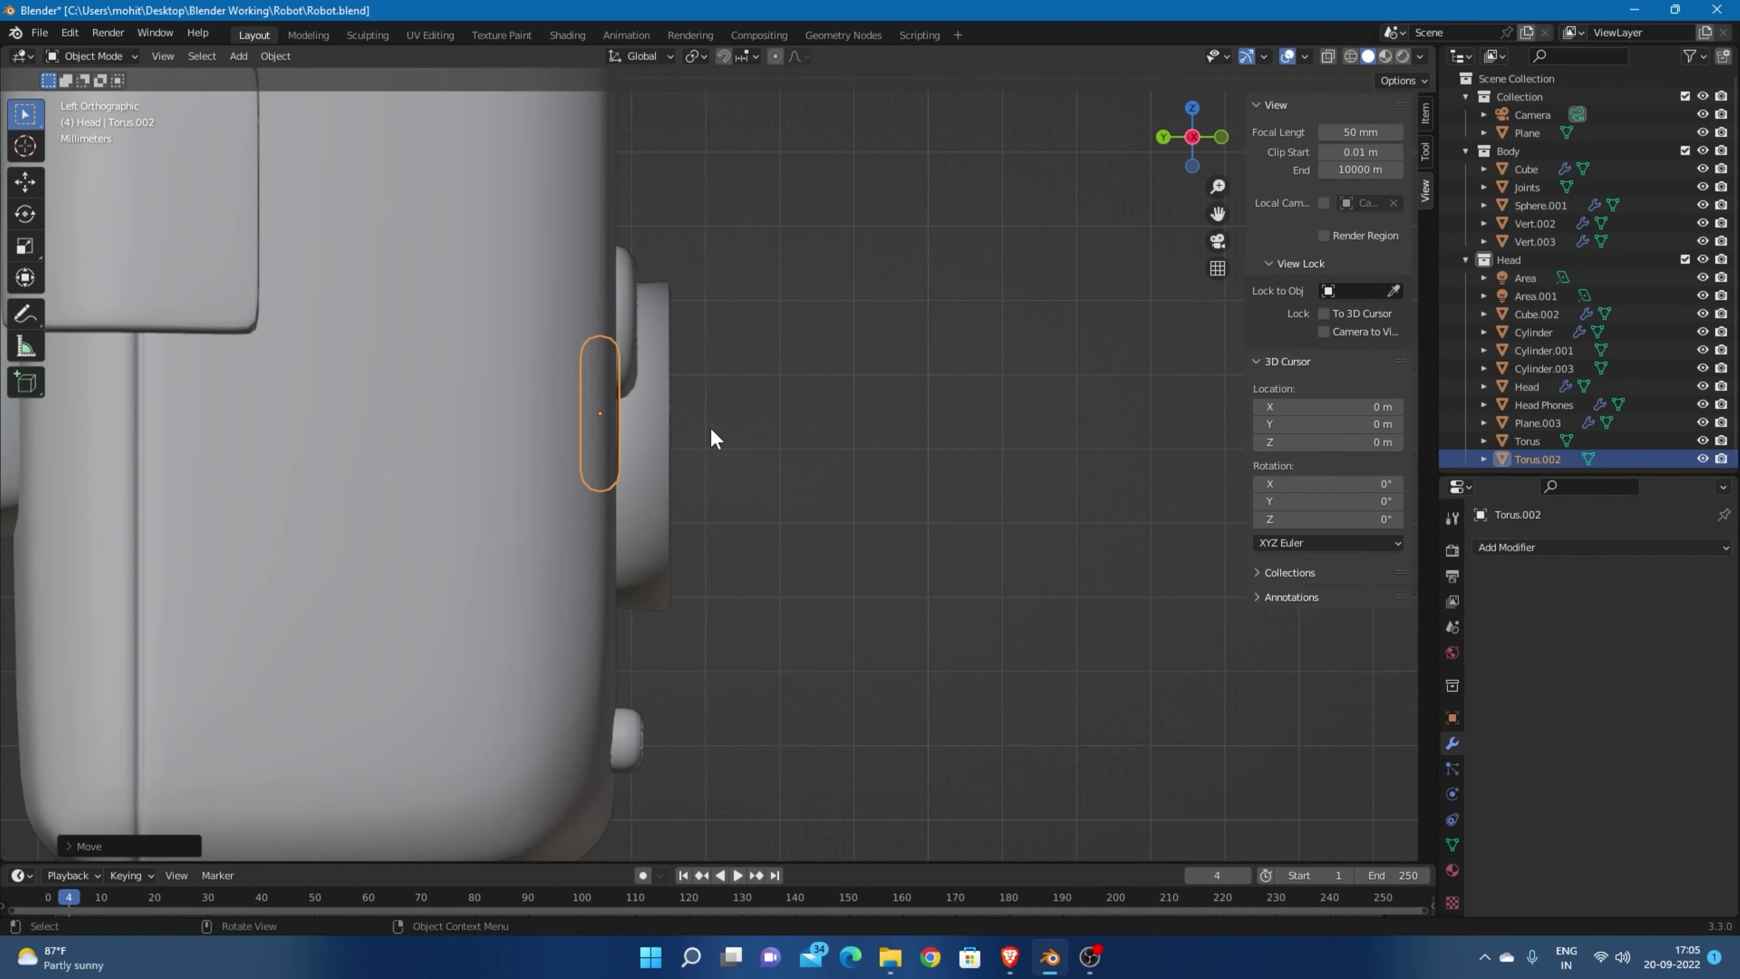
# Zoom out to view the whole robot.
pyautogui.scroll(-5, 694, 514)
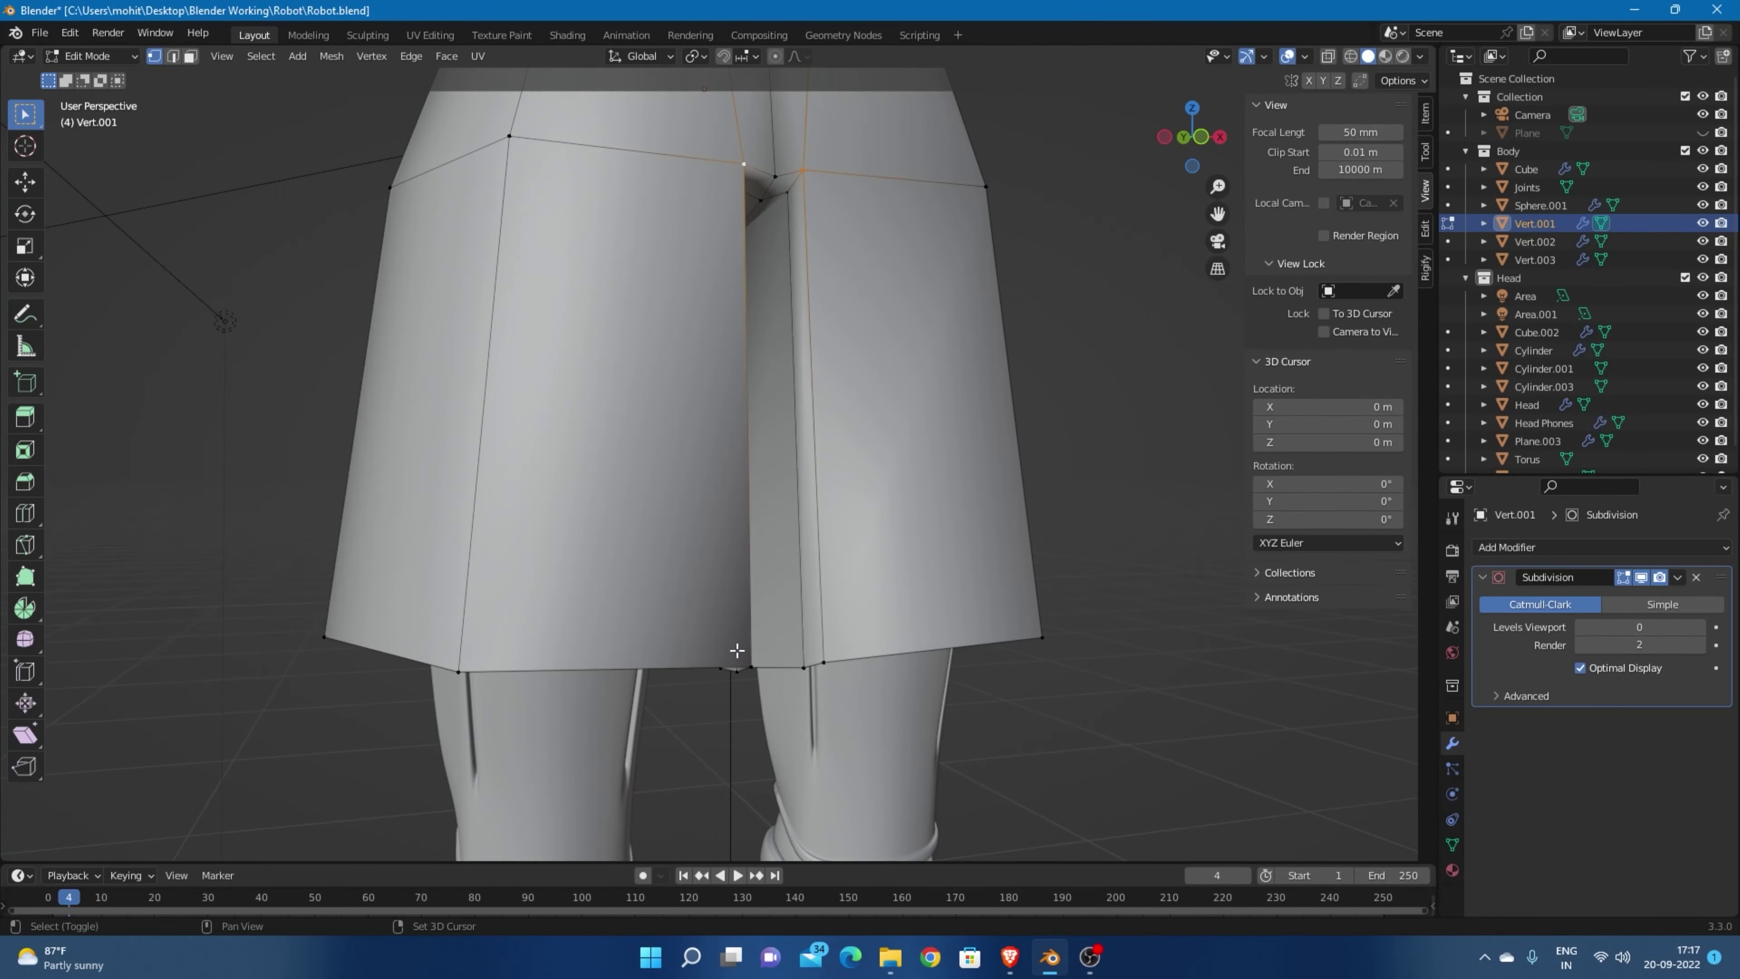
# Orbit the view around the hip piece.
pyautogui.moveTo(698, 232); pyautogui.dragTo(717, 318, button='middle')
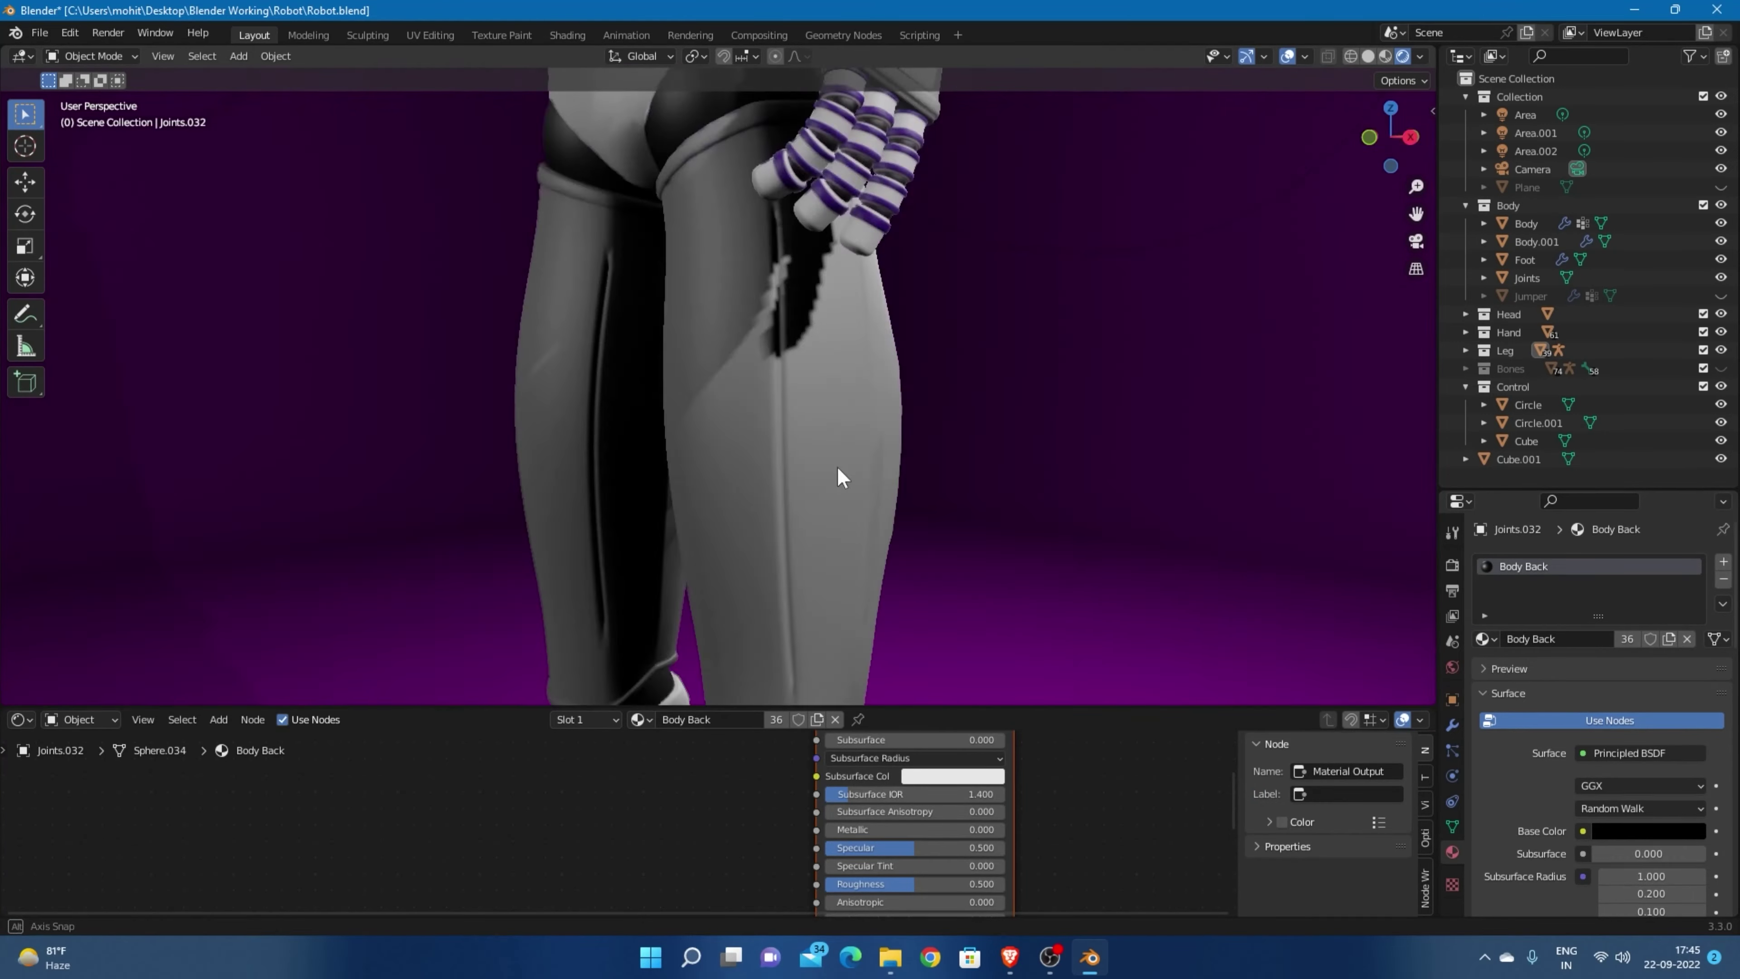
# Set the new material slot's surface to Emission.
pyautogui.click(1528, 771)
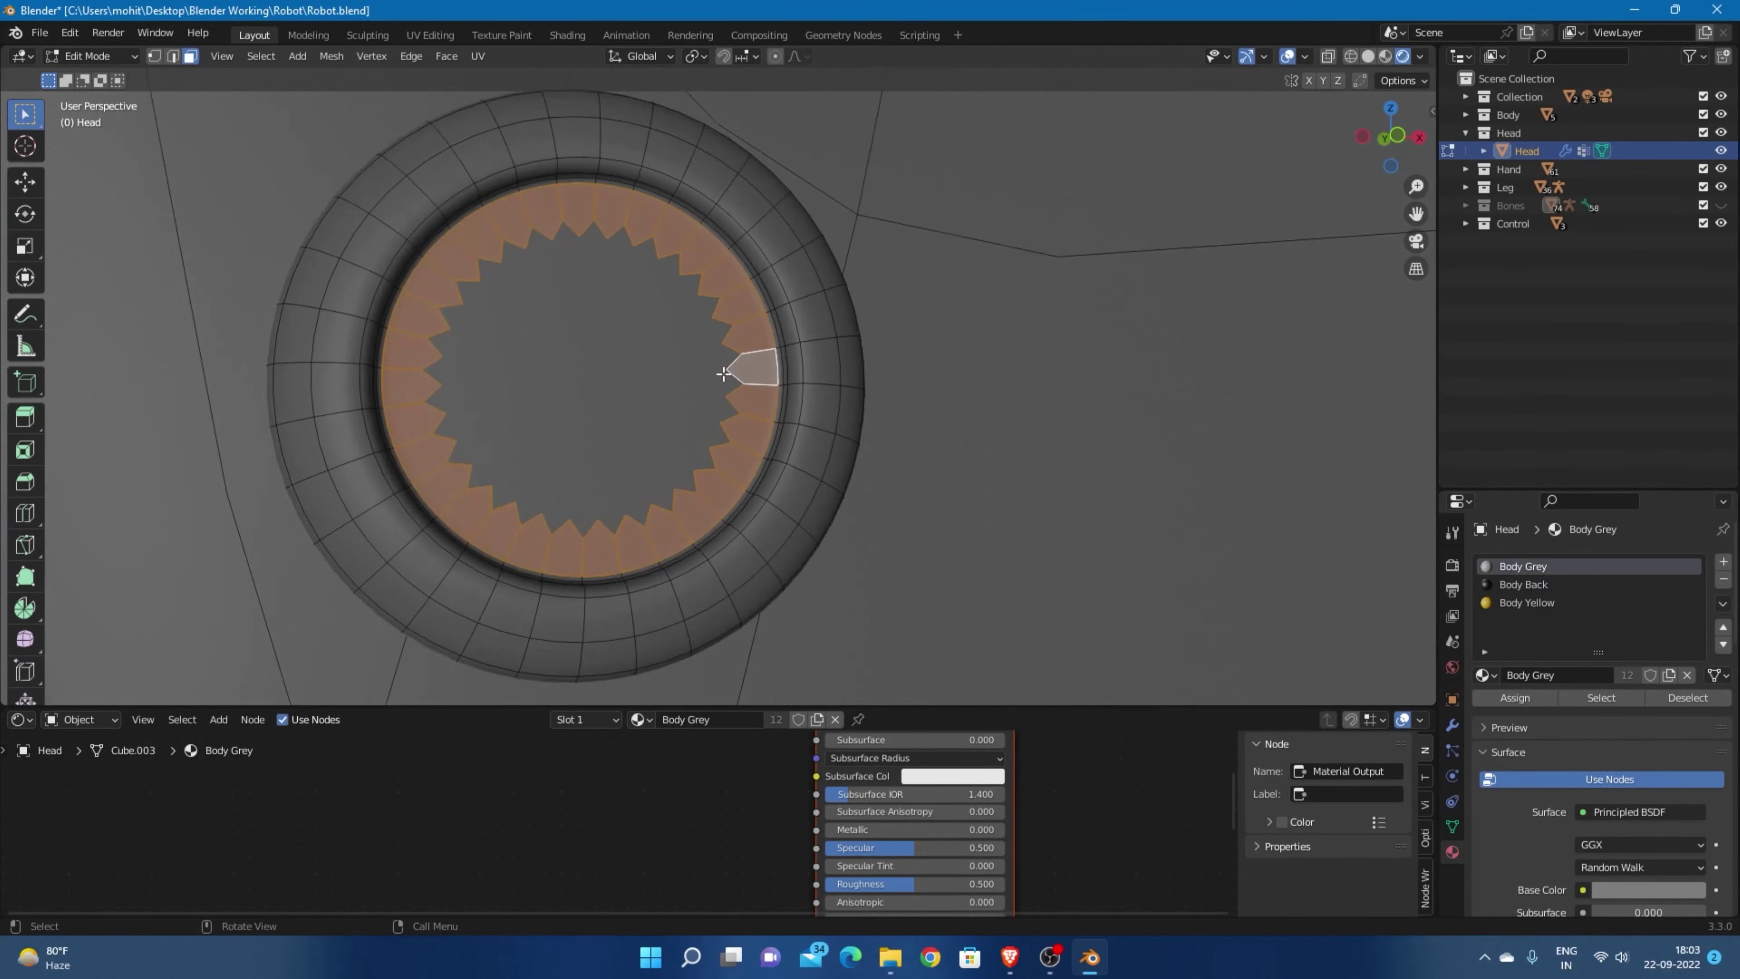
# Zoom the viewport in on the robot.
pyautogui.scroll(3, 724, 374)
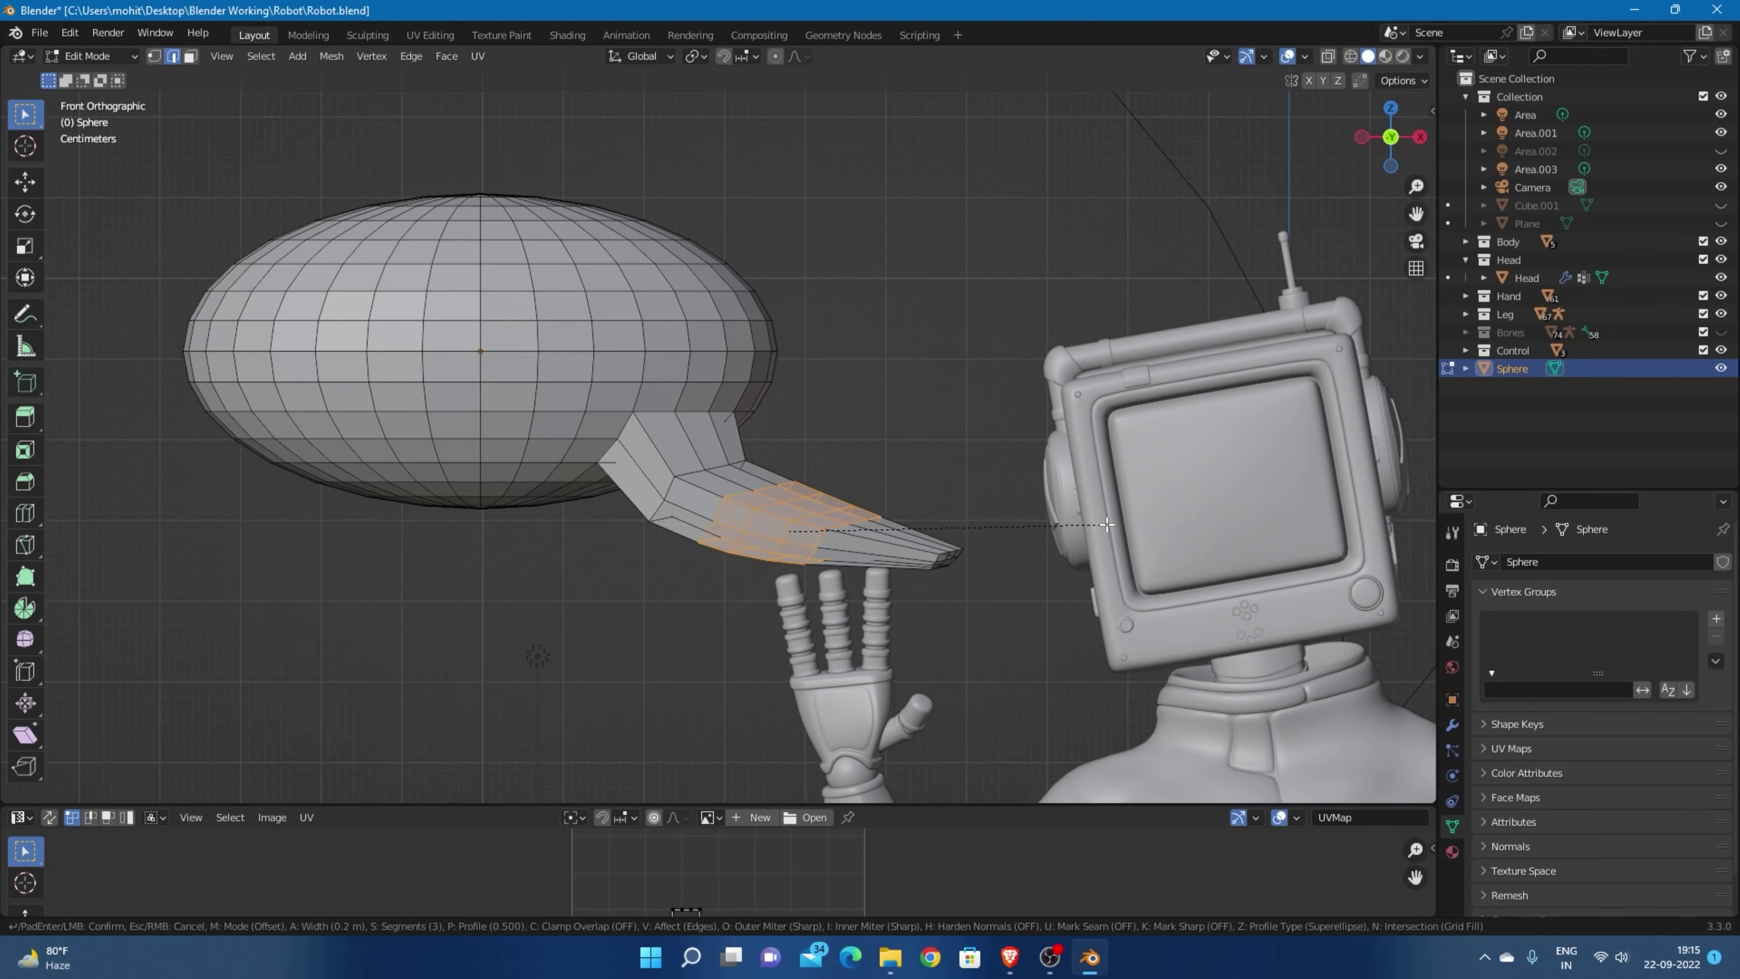
# Select the entire speech bubble mesh, extending the selection with Ctrl+L.
pyautogui.moveTo(823, 396); pyautogui.dragTo(358, 186)
pyautogui.hotkey('ctrl', 'l')
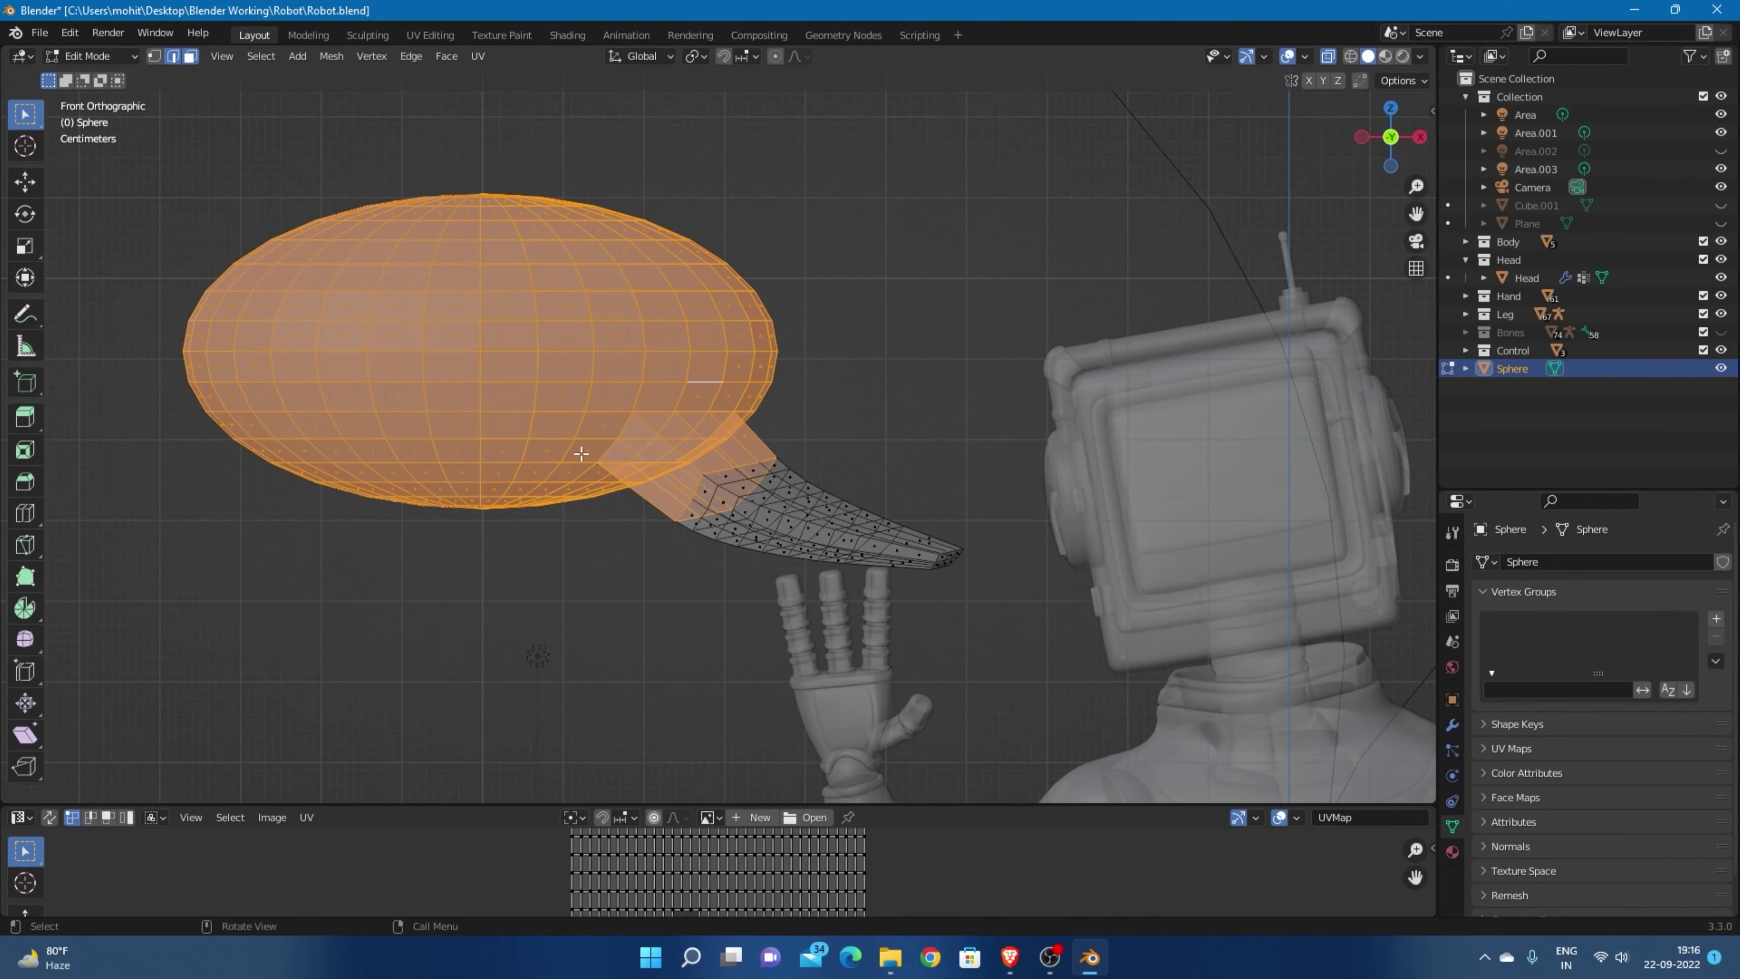
pyautogui.moveTo(754, 343); pyautogui.dragTo(1002, 300, button='middle')
# Shade the speech bubble smooth and give it a level-1 Subdivision Surface.
pyautogui.press('KP_1')
pyautogui.press('Tab')
pyautogui.rightClick(766, 439)
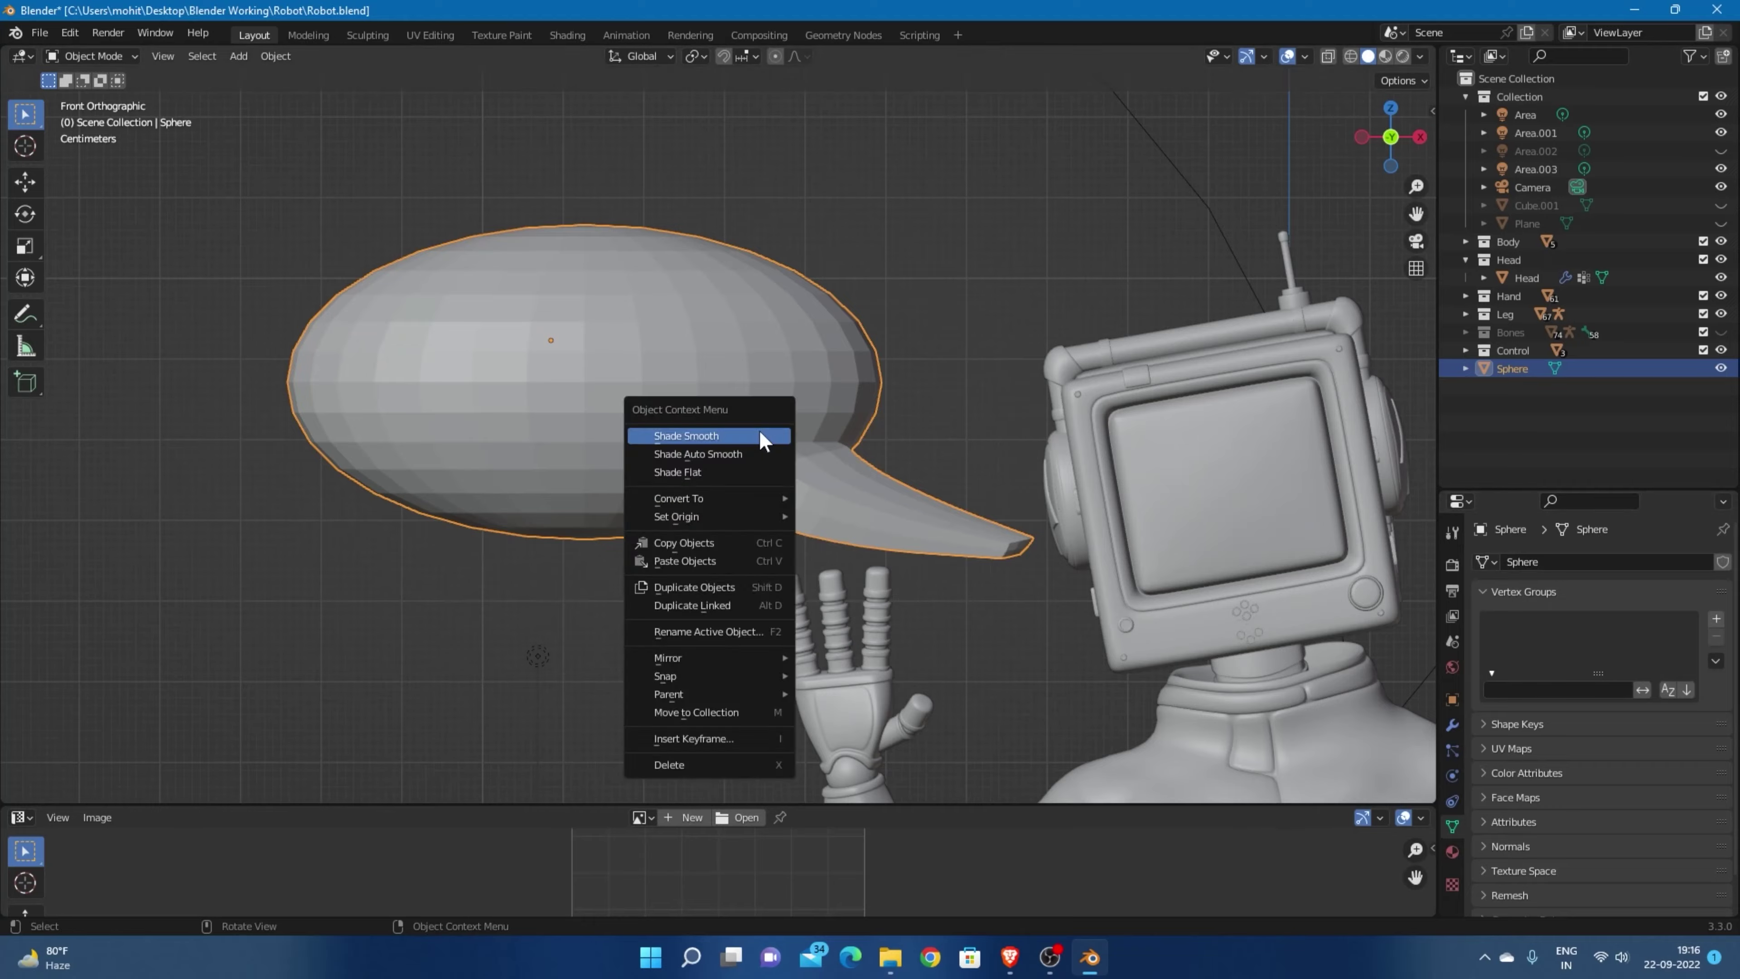
pyautogui.click(766, 438)
pyautogui.hotkey('ctrl', '1')
pyautogui.press('Tab')
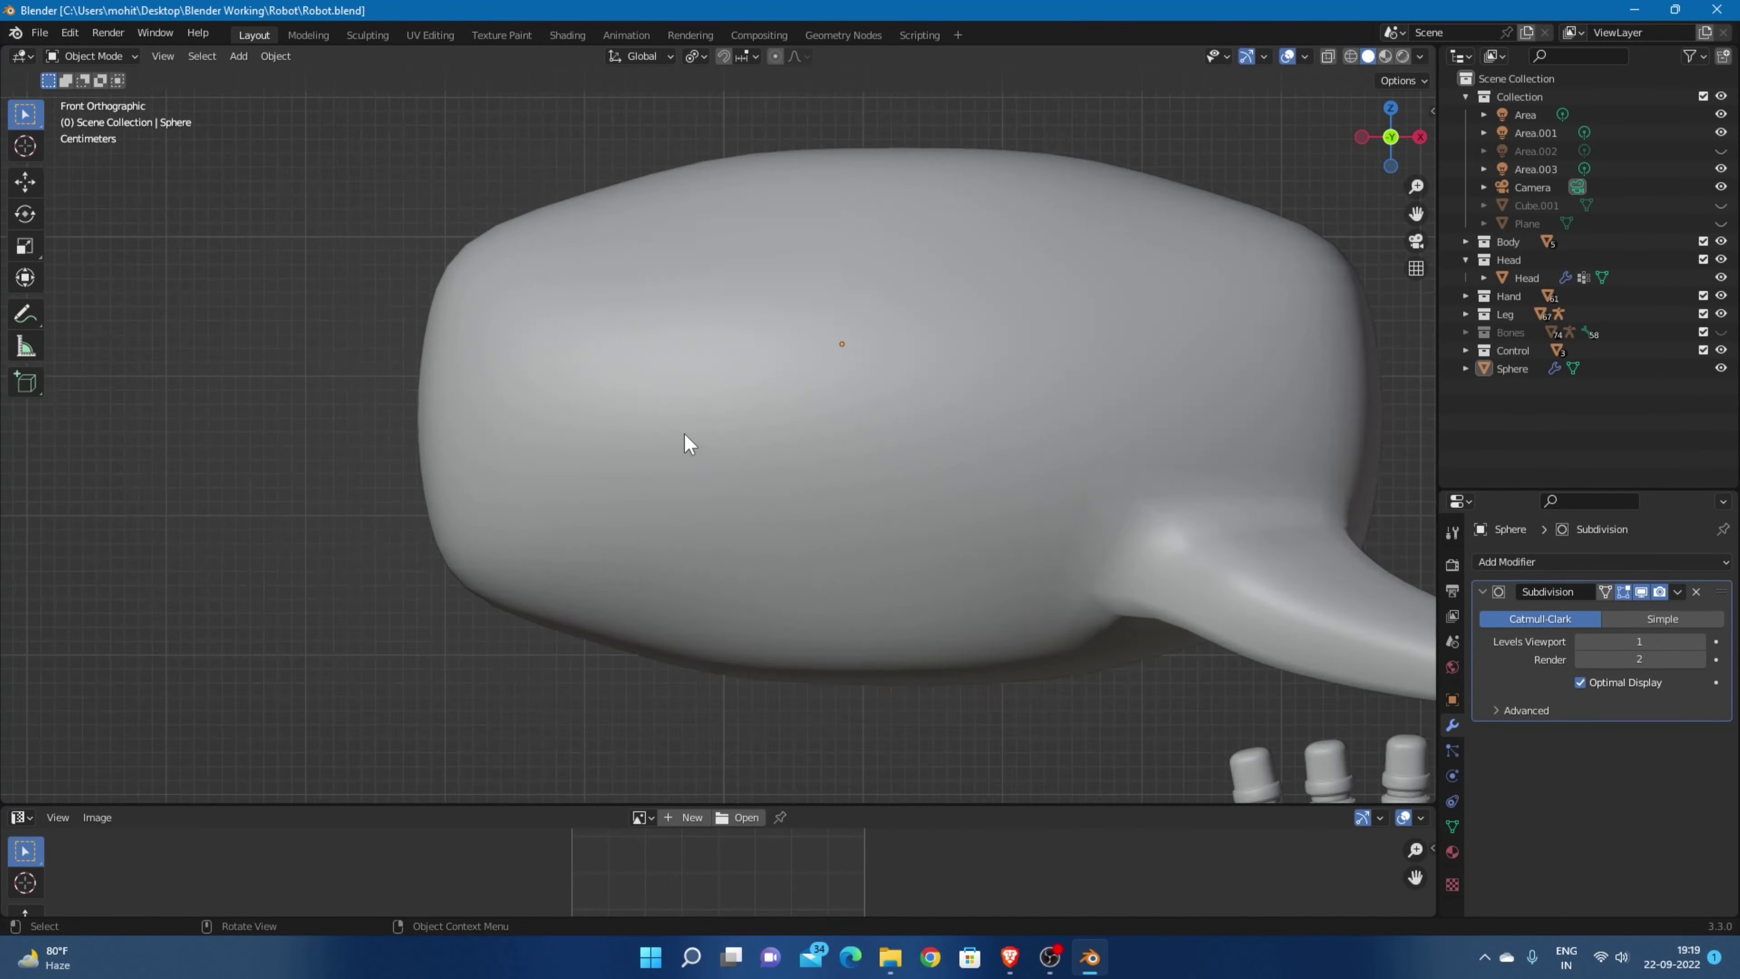
pyautogui.moveTo(684, 432); pyautogui.dragTo(746, 514, button='middle')
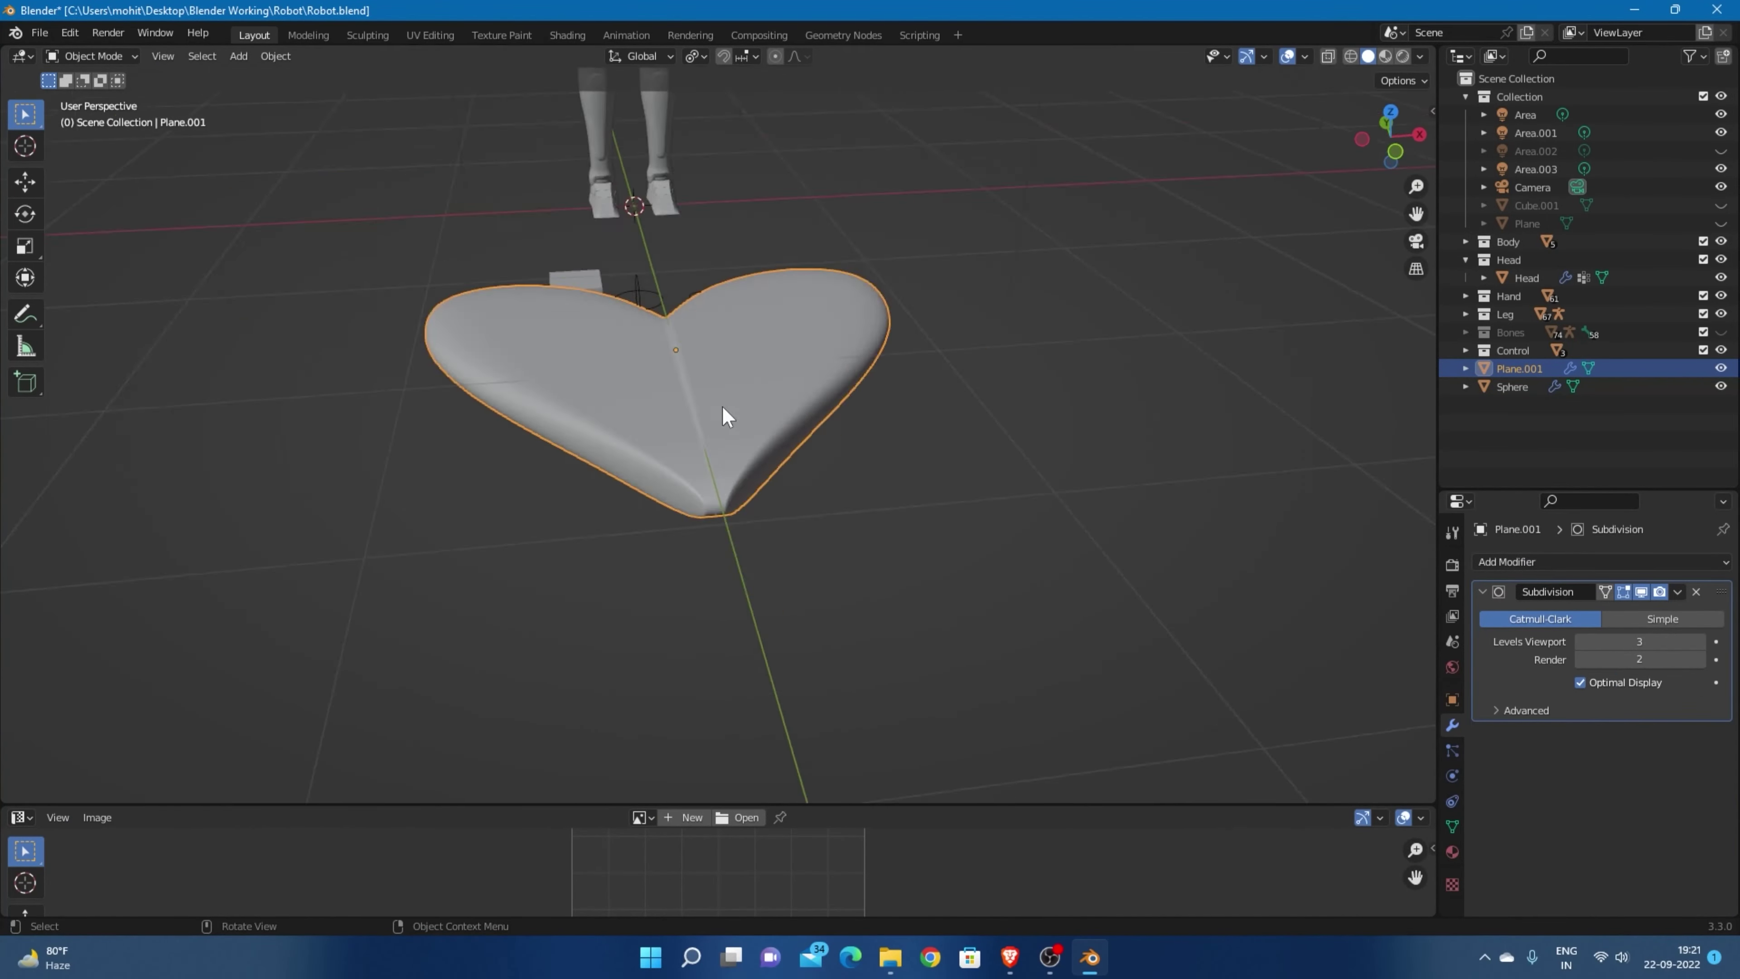
# Enter Edit Mode on the heart and orbit in close to inspect its edge.
pyautogui.press('Tab')
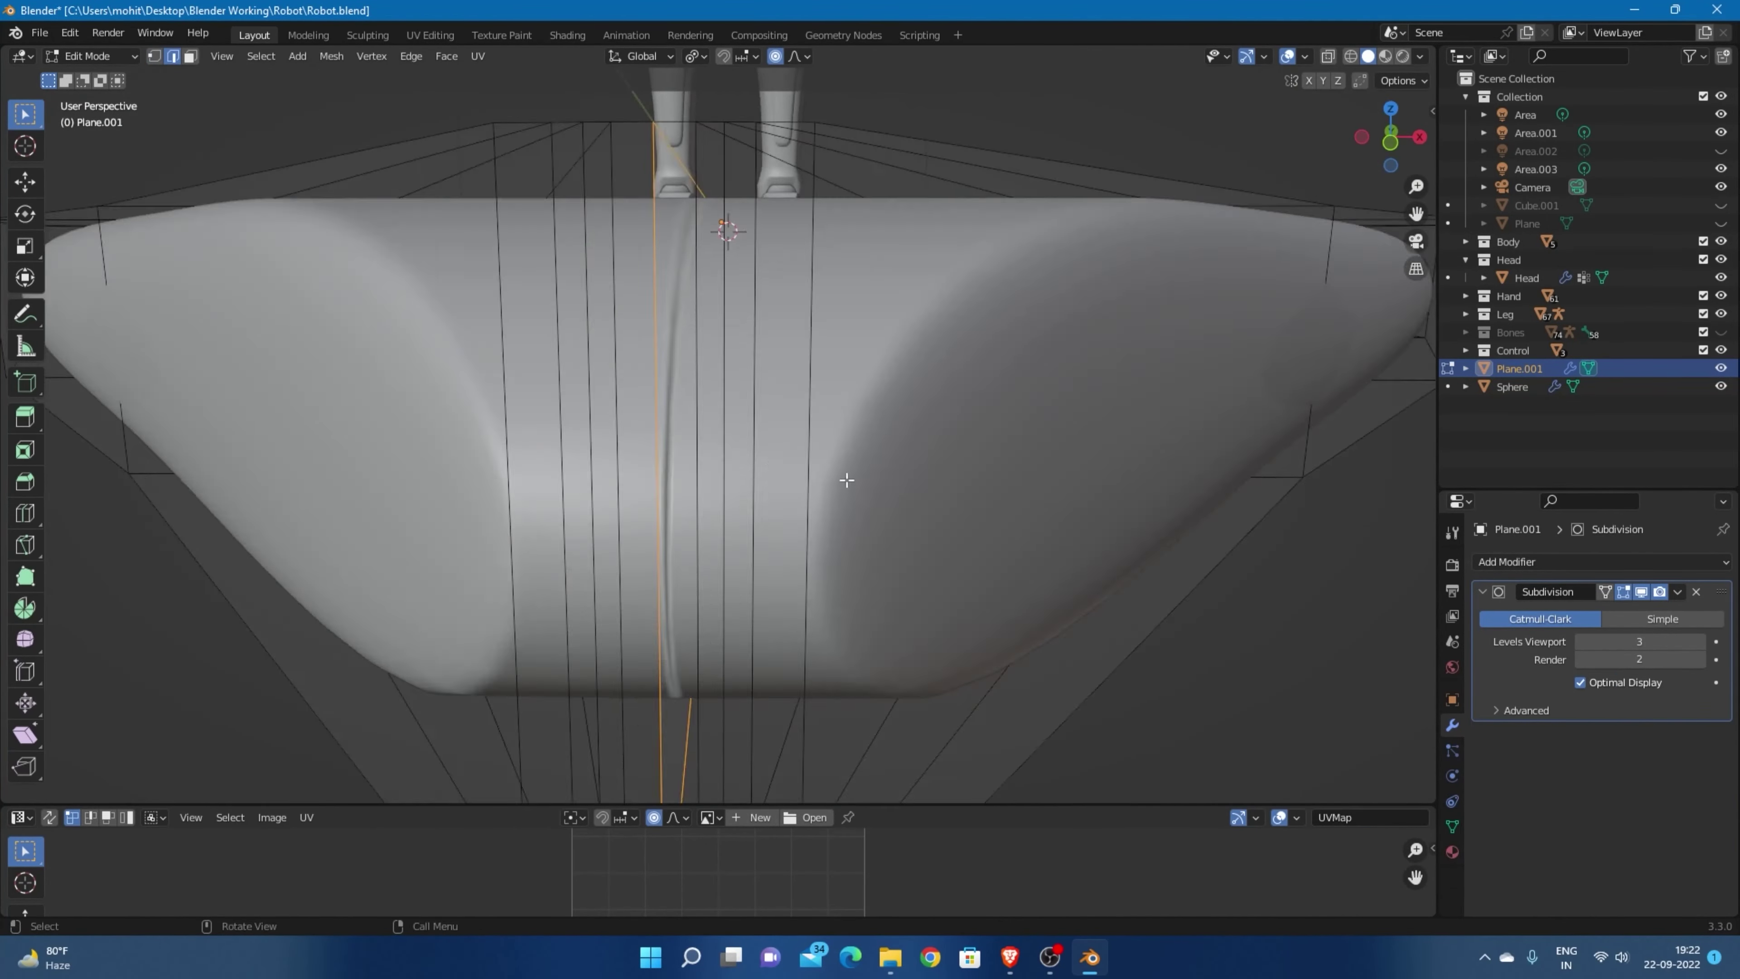
pyautogui.moveTo(847, 482)
pyautogui.mouseDown(button='middle')
pyautogui.moveTo(815, 408)
pyautogui.moveTo(713, 540)
pyautogui.mouseUp(button='middle')
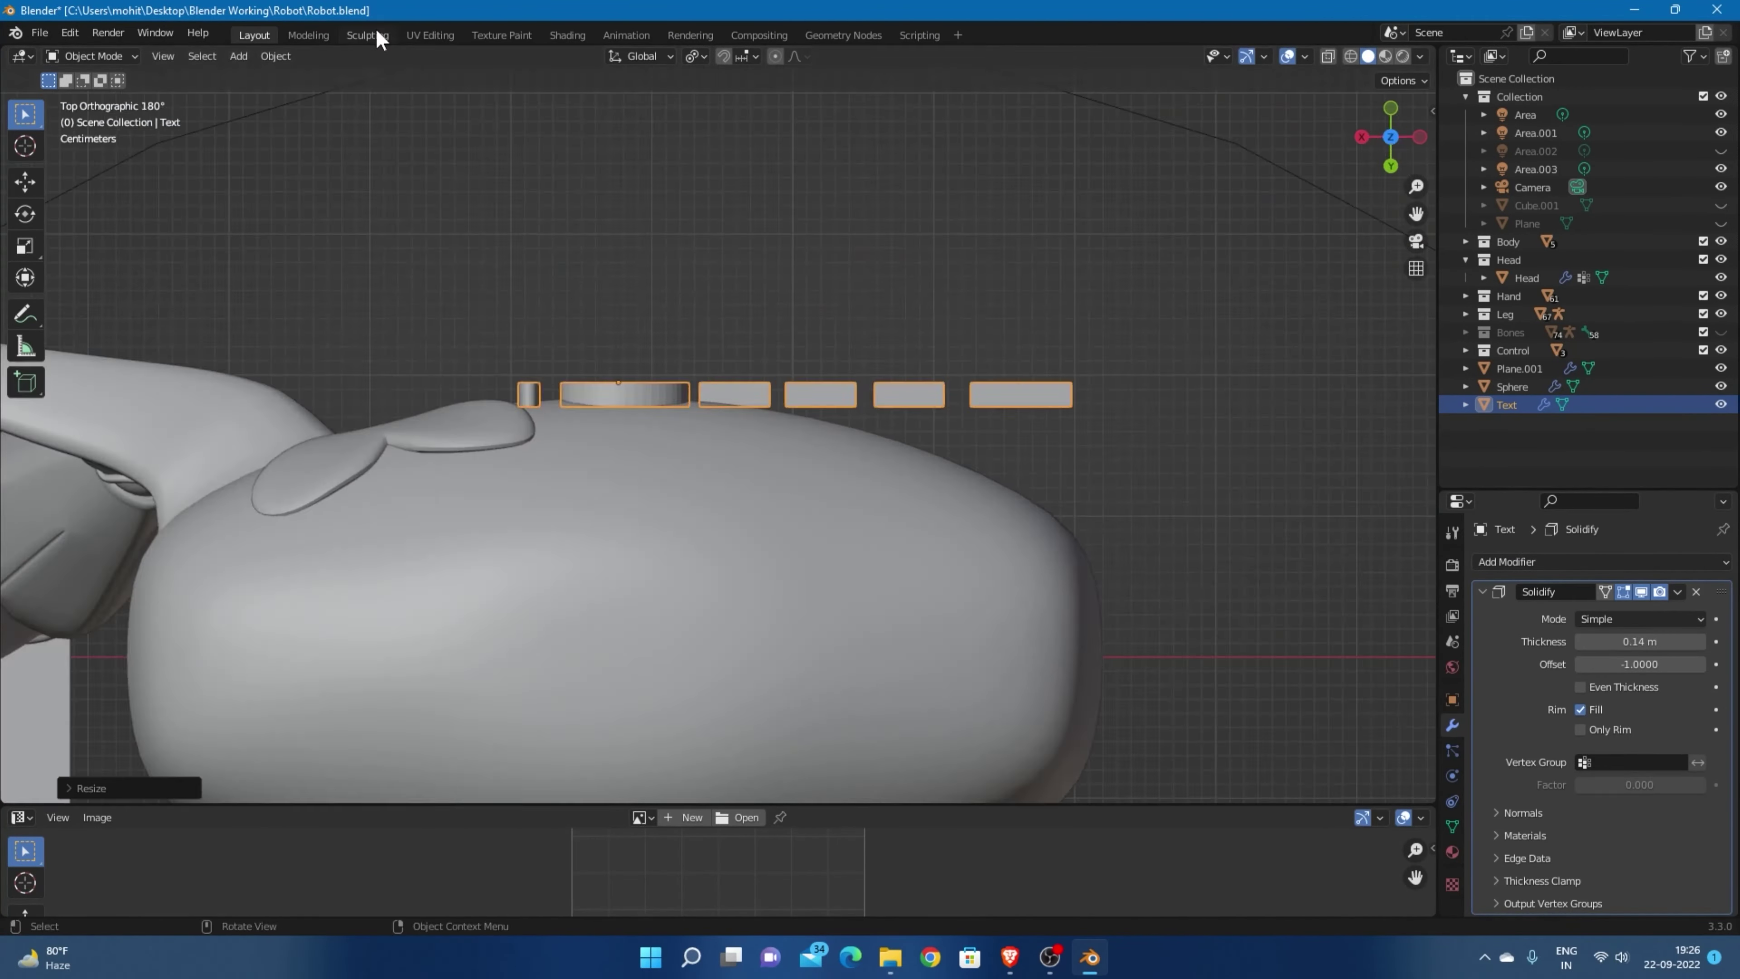
# Switch to the Sculpting workspace.
pyautogui.click(370, 35)
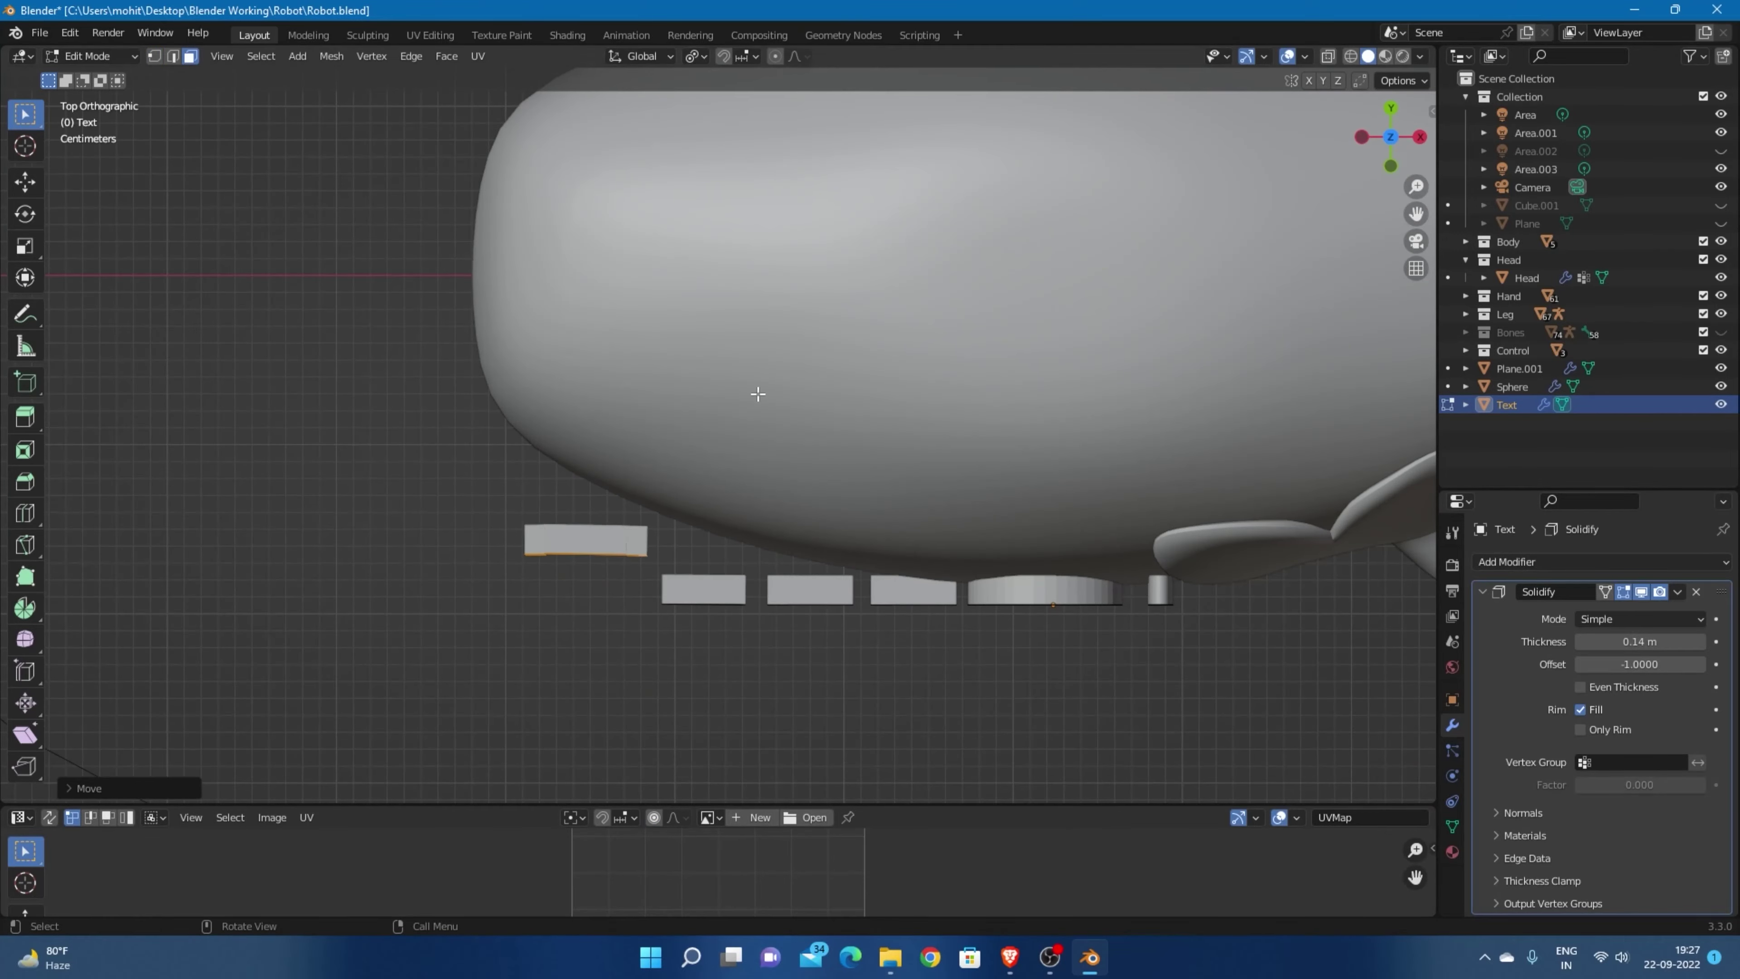